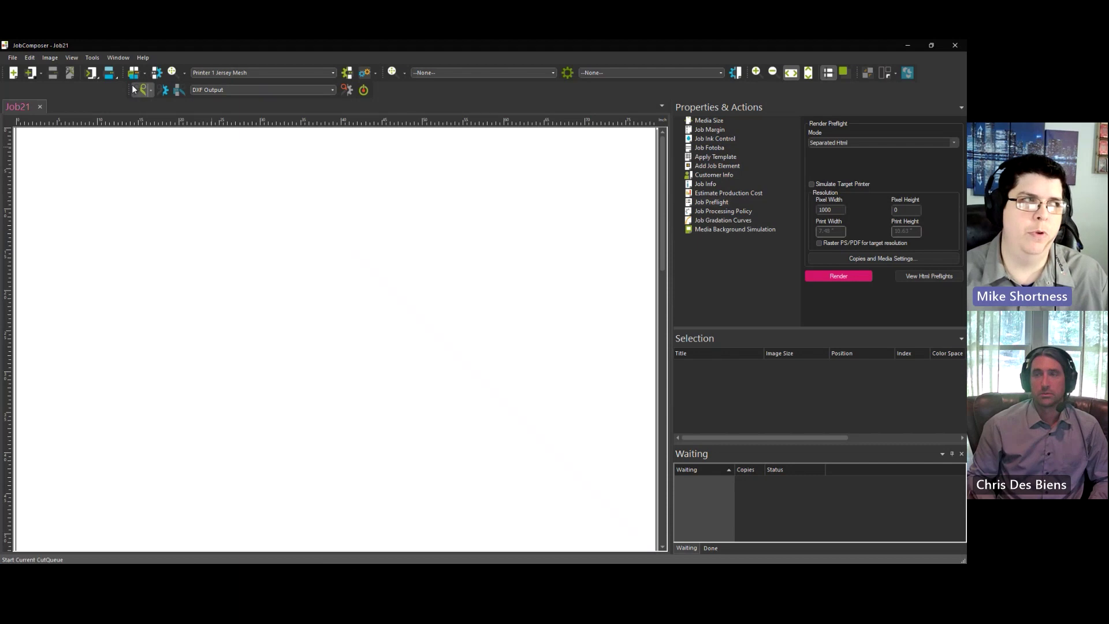
# Review the Ergo 5 swatchbook's colors and the available swatchbooks in the SwatchBooks editor, and close the editor
pyautogui.click(109, 77)
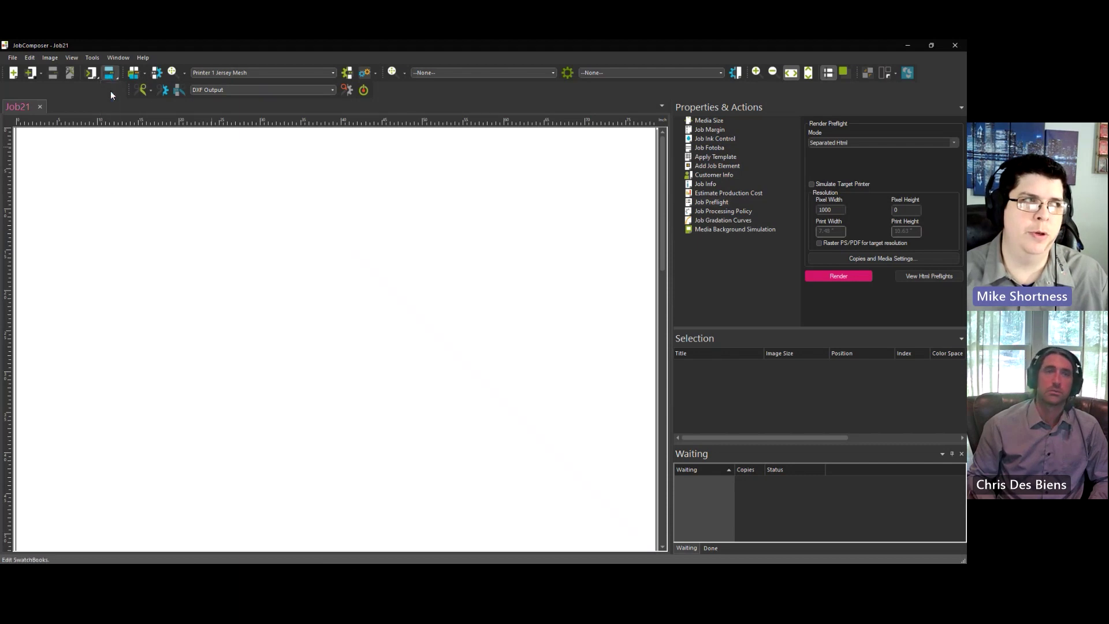
pyautogui.click(110, 92)
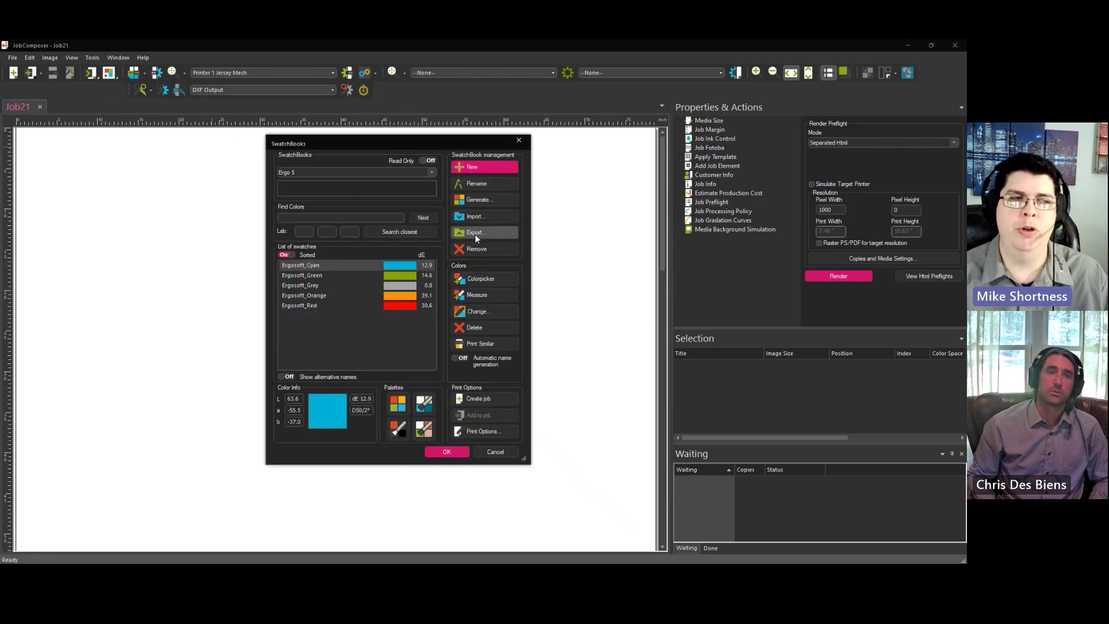
pyautogui.click(300, 174)
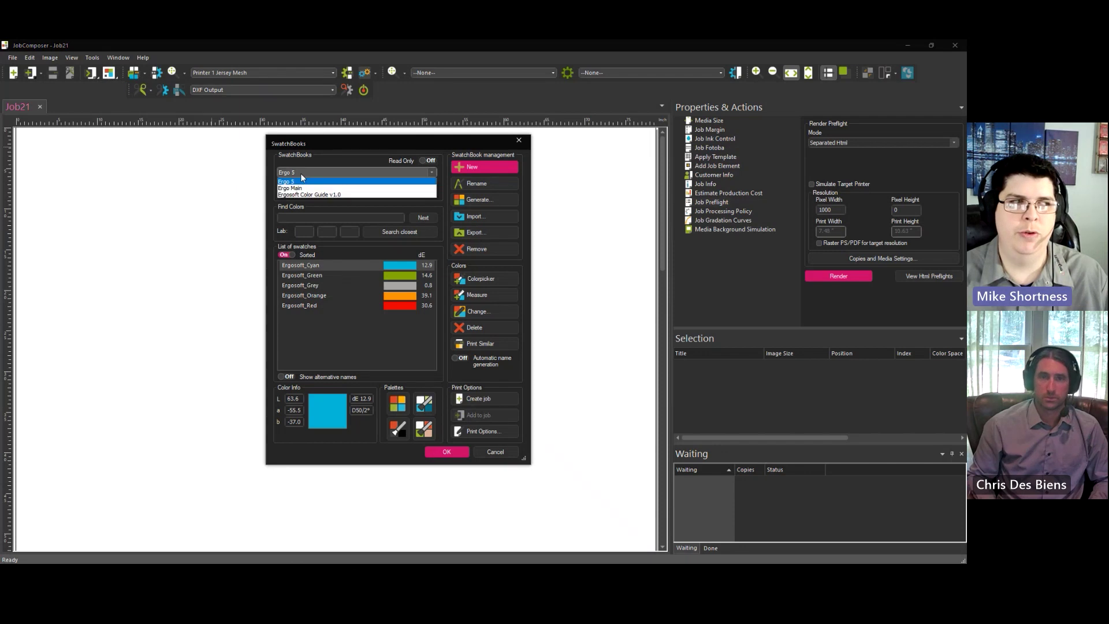
pyautogui.click(300, 173)
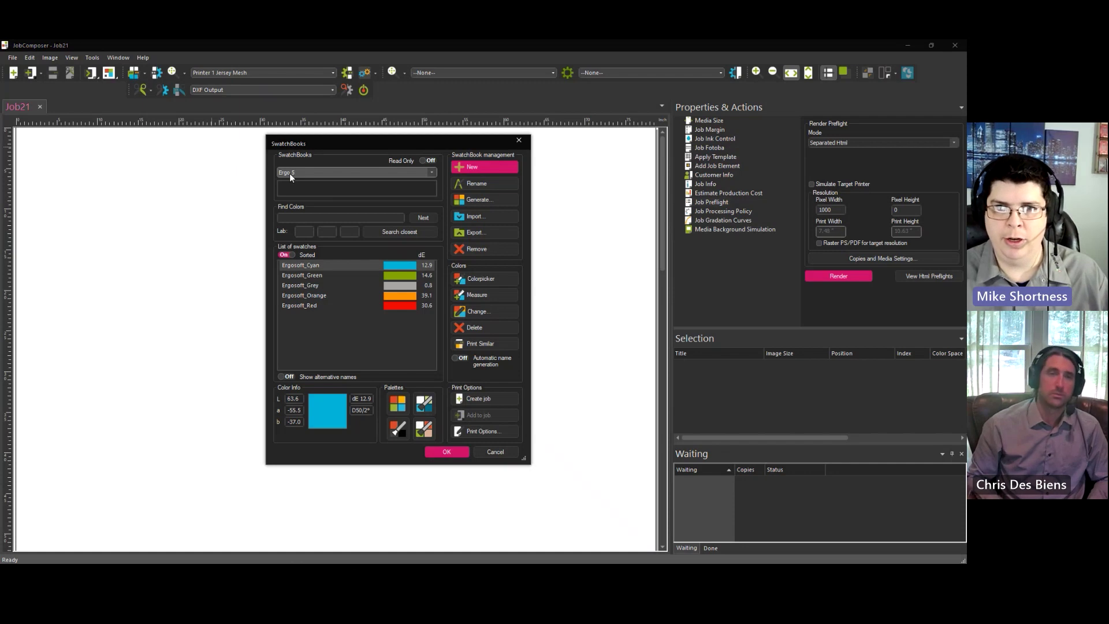
pyautogui.click(446, 453)
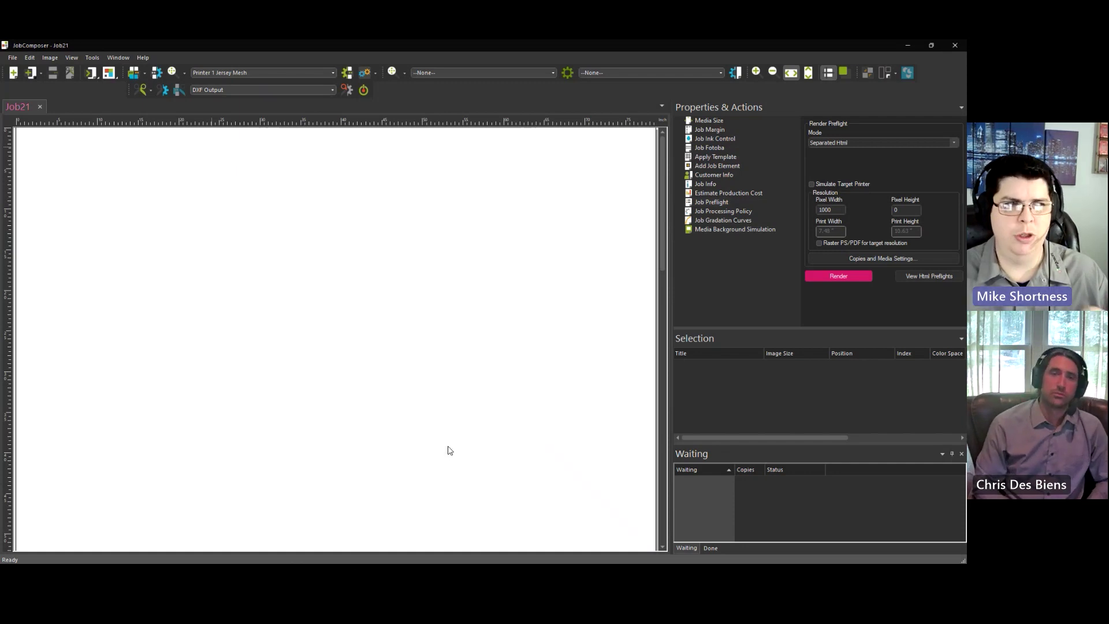
# Open SwatchMatcher and add a new swatchbook chart based on the Ergo 5 swatchbook
pyautogui.click(97, 60)
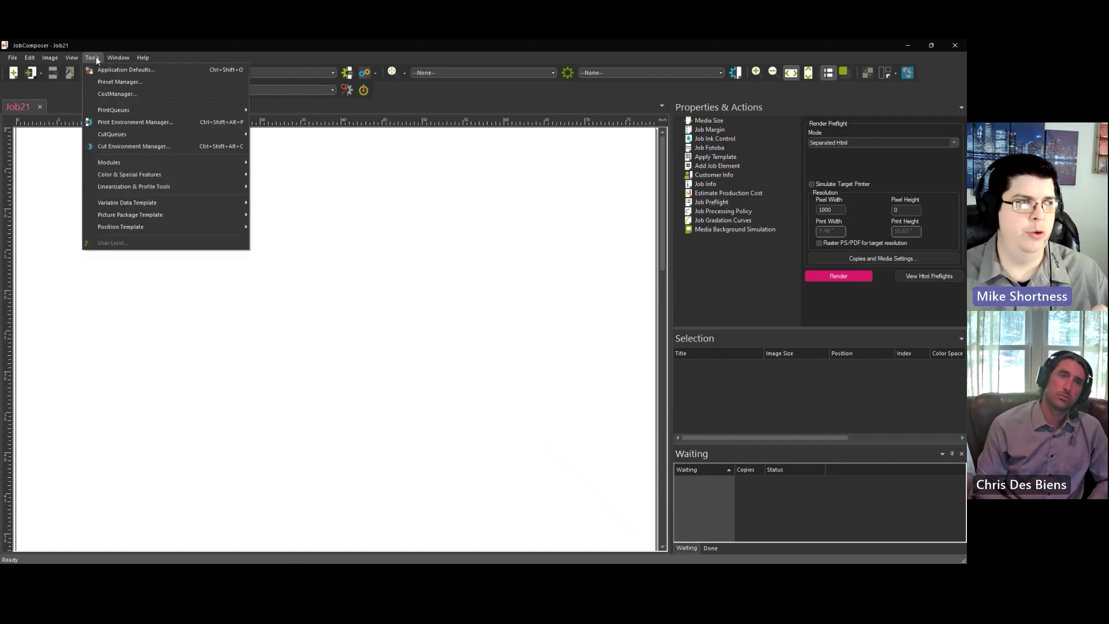
pyautogui.moveTo(137, 177)
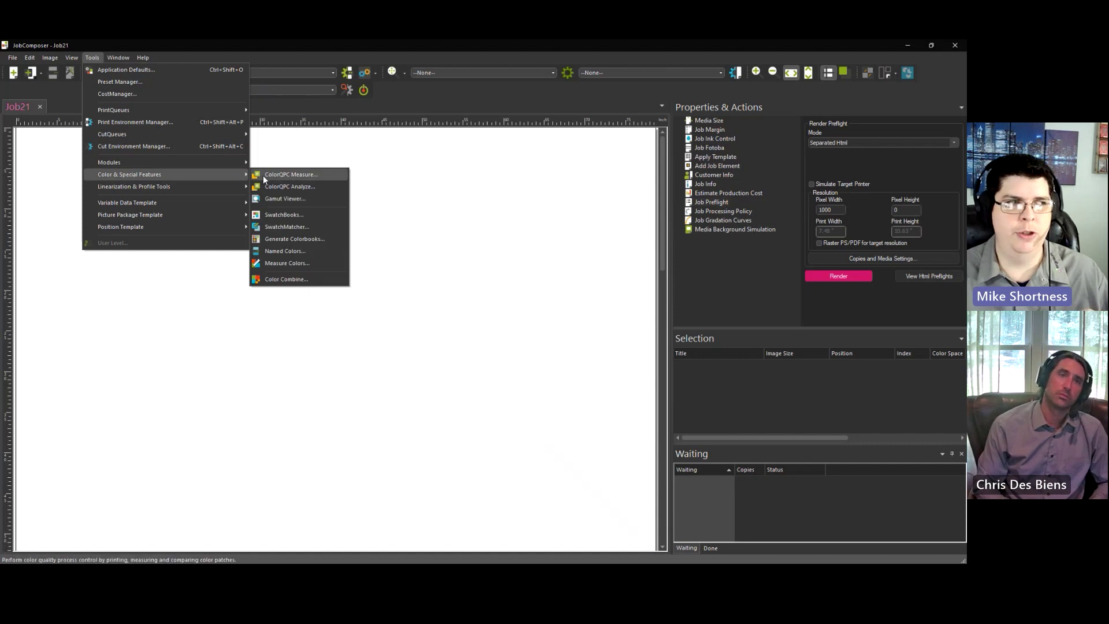
pyautogui.click(286, 227)
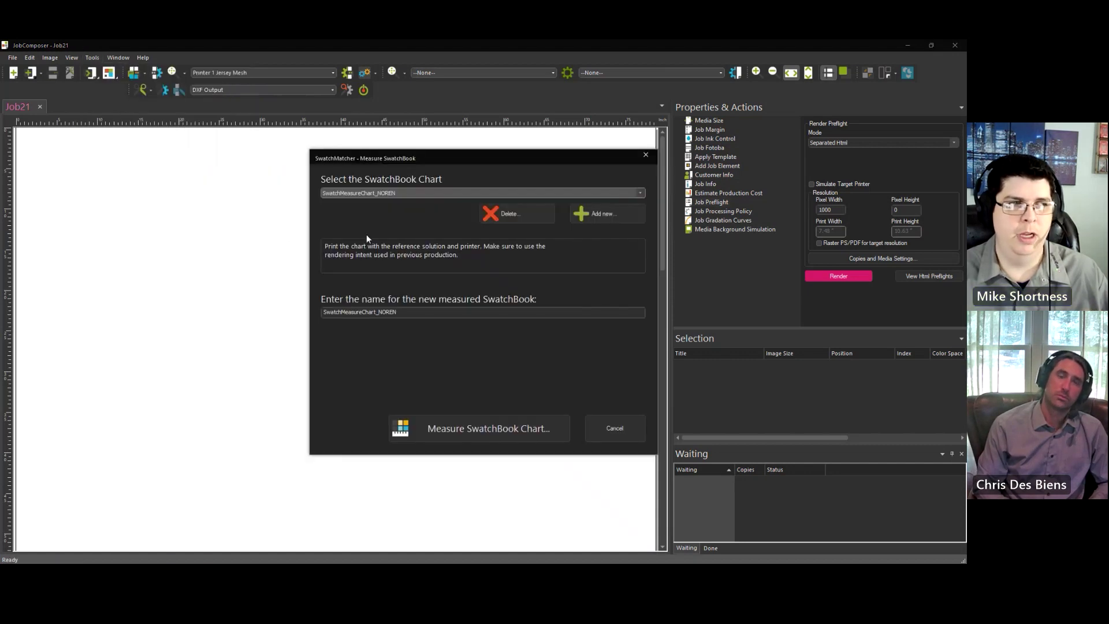
pyautogui.click(518, 194)
pyautogui.click(519, 193)
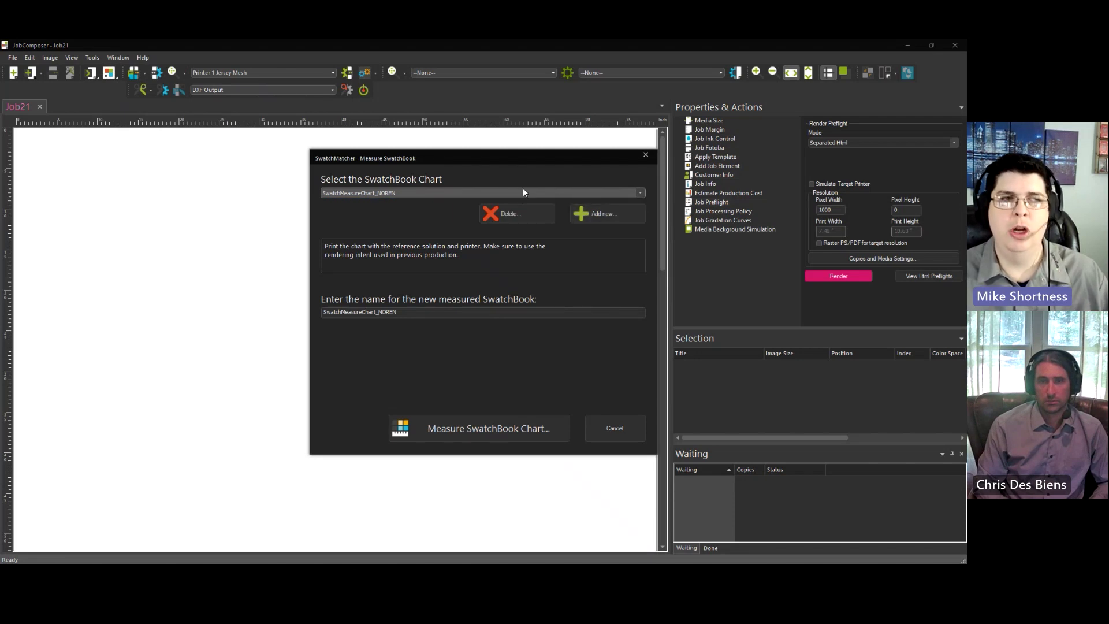
pyautogui.click(580, 214)
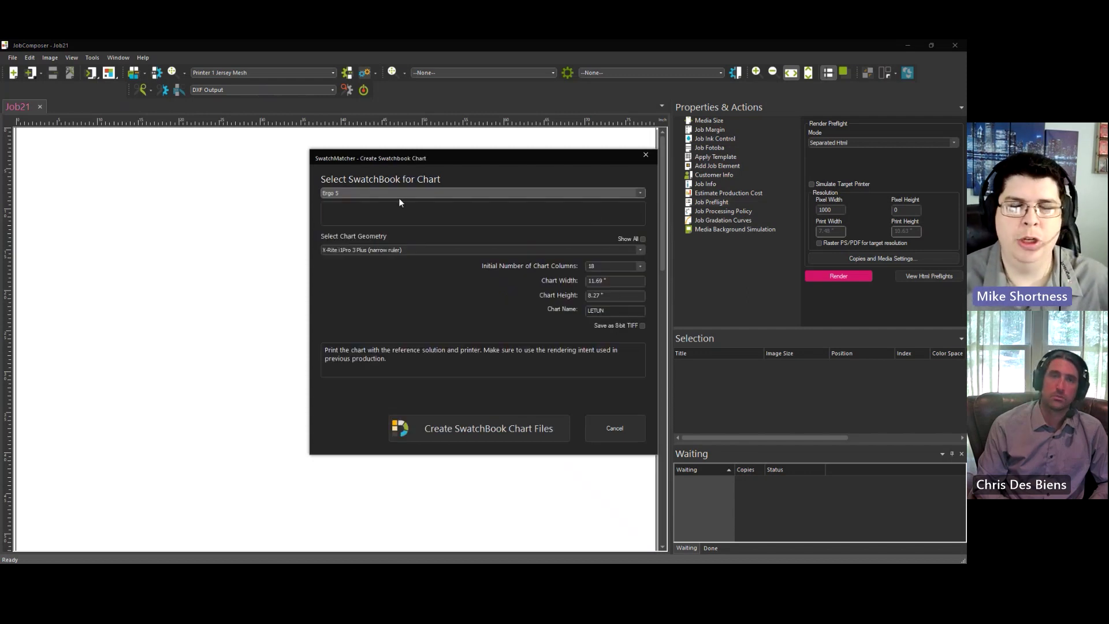
pyautogui.click(356, 193)
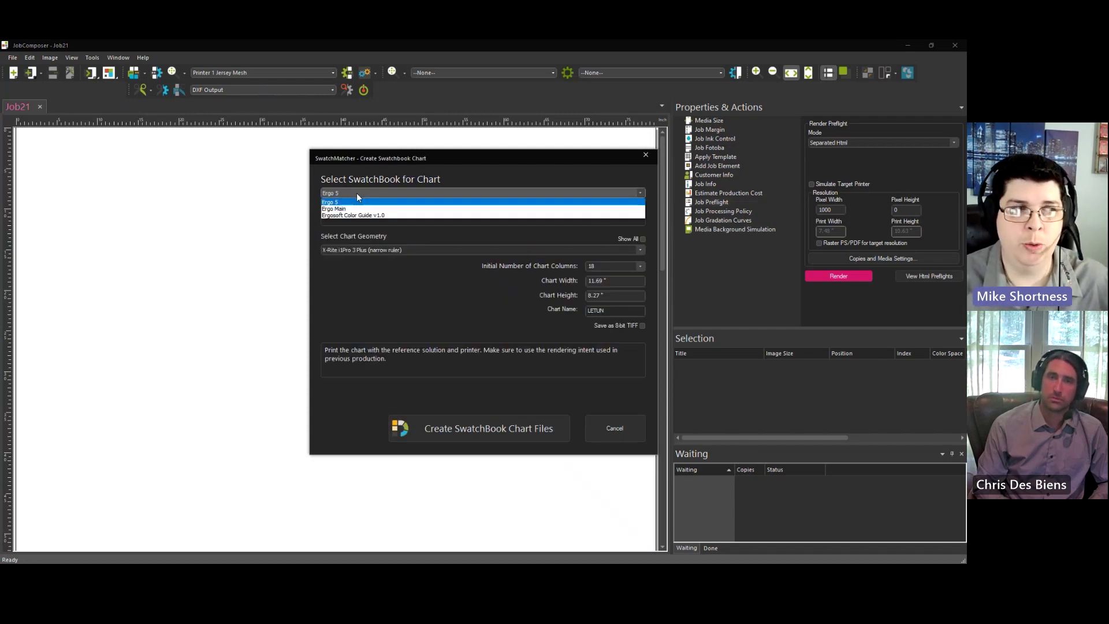
pyautogui.click(342, 209)
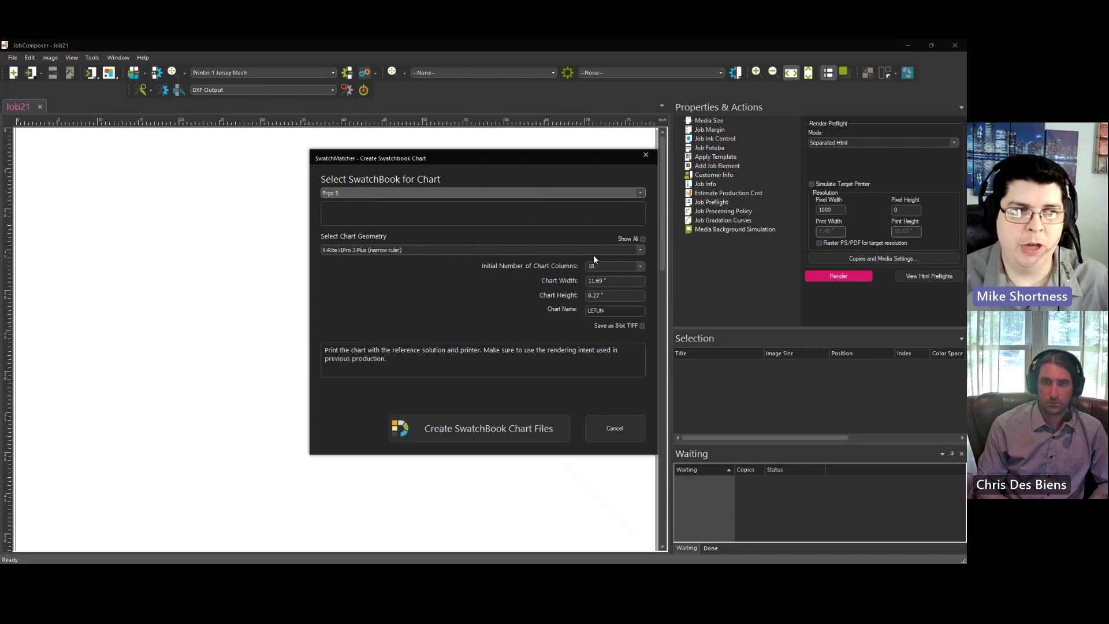
# Enable showing all chart geometries and look through the full list of supported measuring devices
pyautogui.click(640, 251)
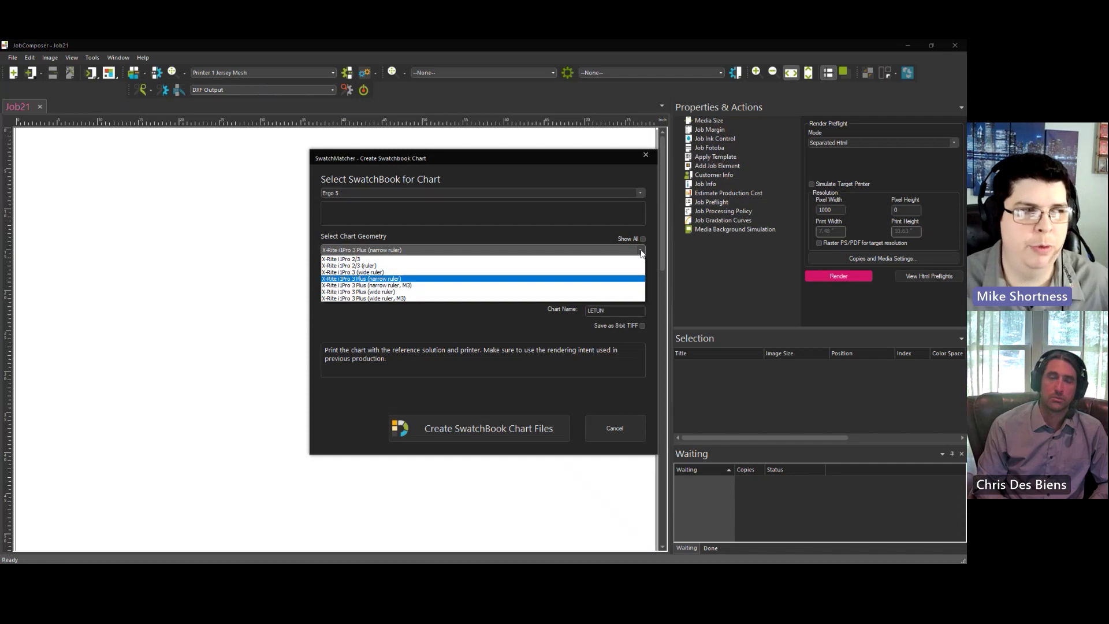
pyautogui.click(432, 215)
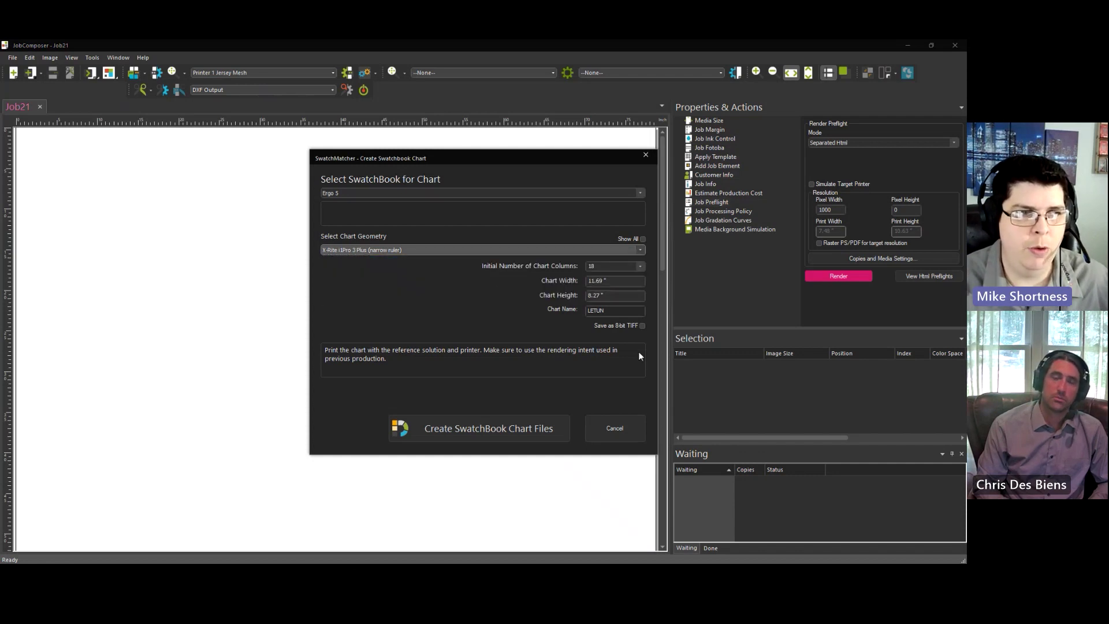
pyautogui.click(641, 239)
pyautogui.click(641, 250)
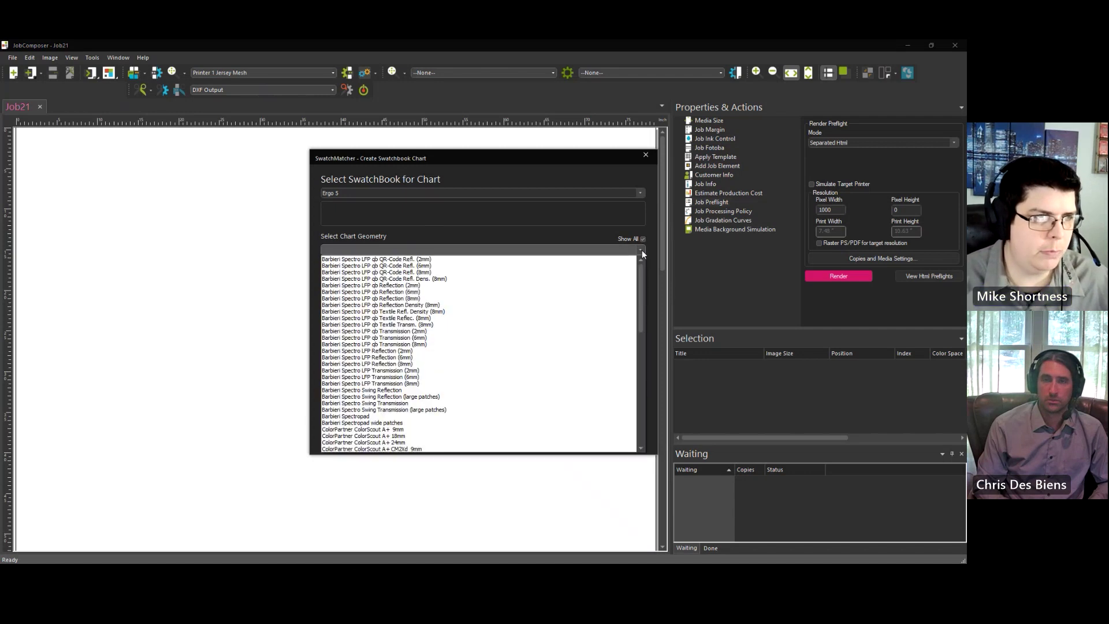
pyautogui.moveTo(643, 287); pyautogui.dragTo(643, 275)
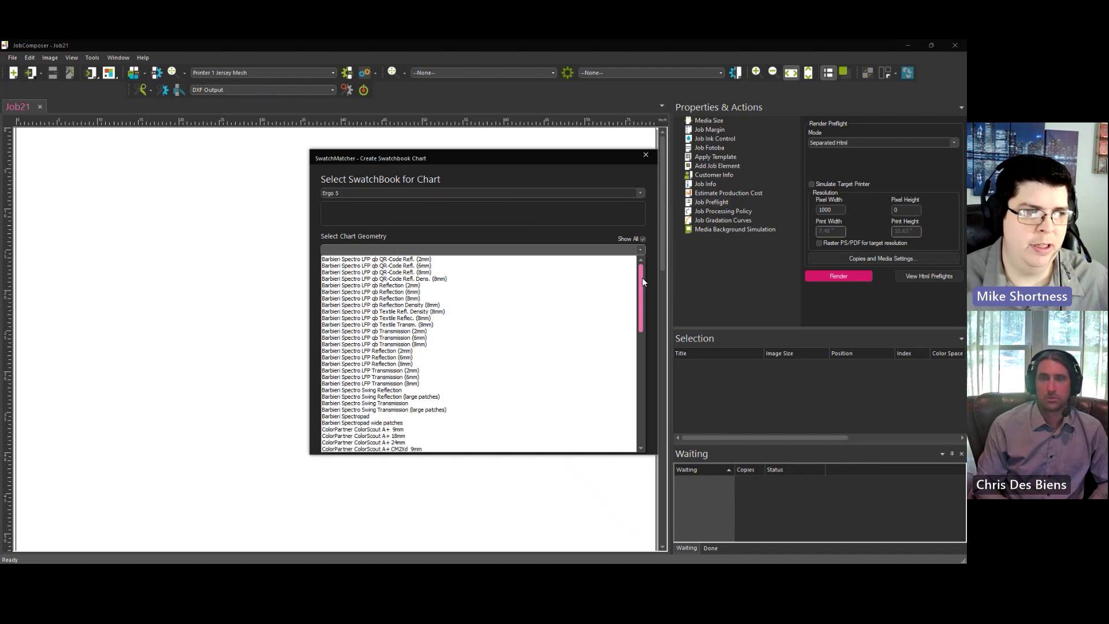
pyautogui.moveTo(643, 284); pyautogui.dragTo(640, 336)
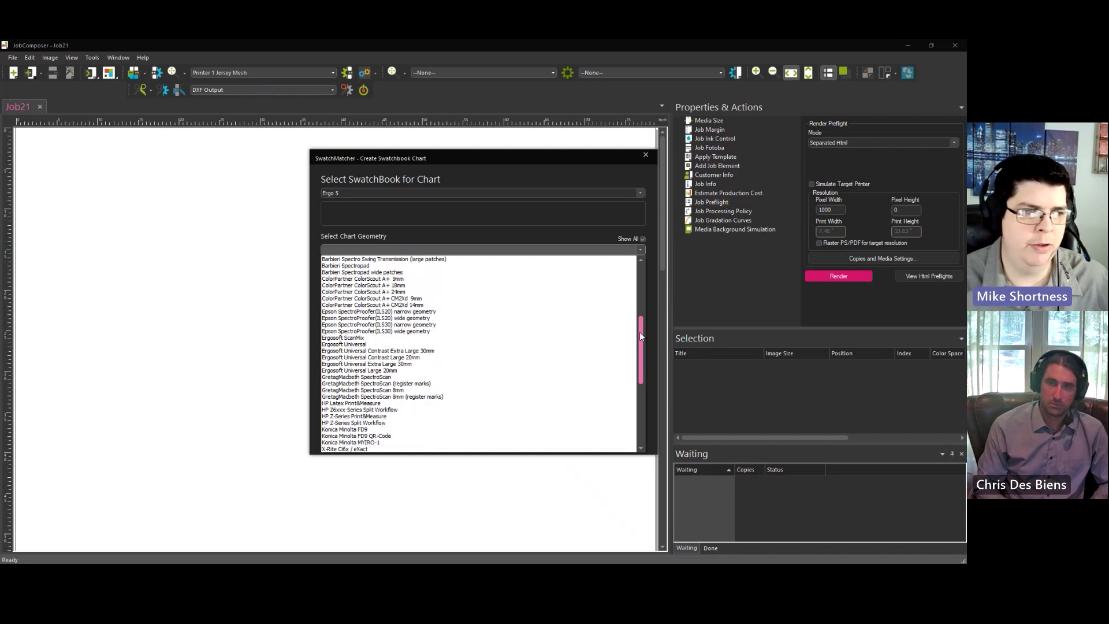
pyautogui.moveTo(639, 332); pyautogui.dragTo(646, 406)
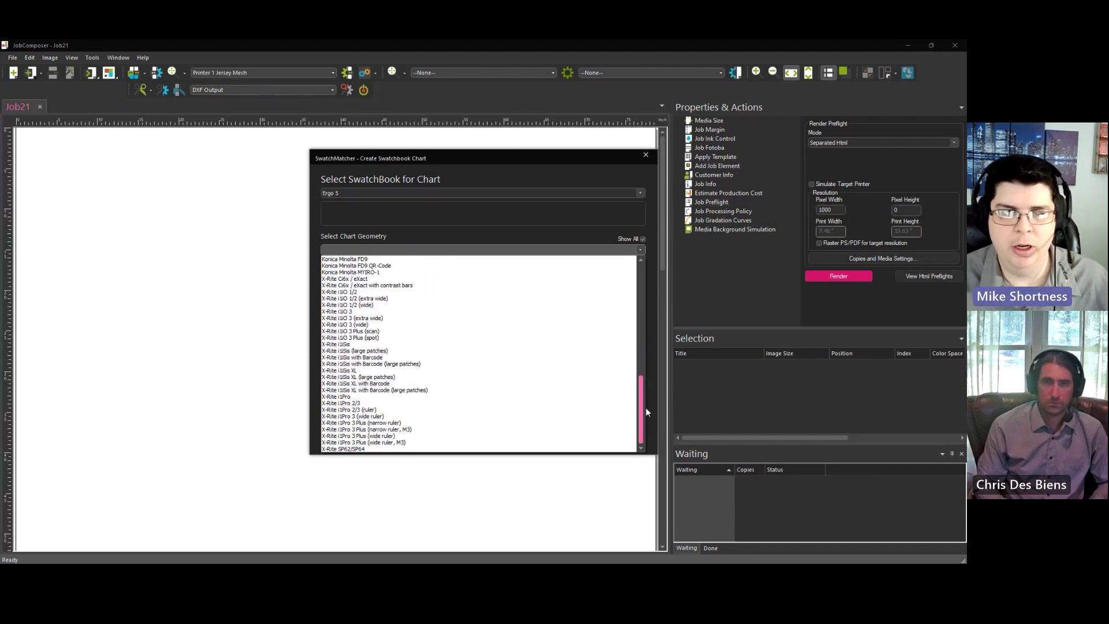
pyautogui.click(564, 218)
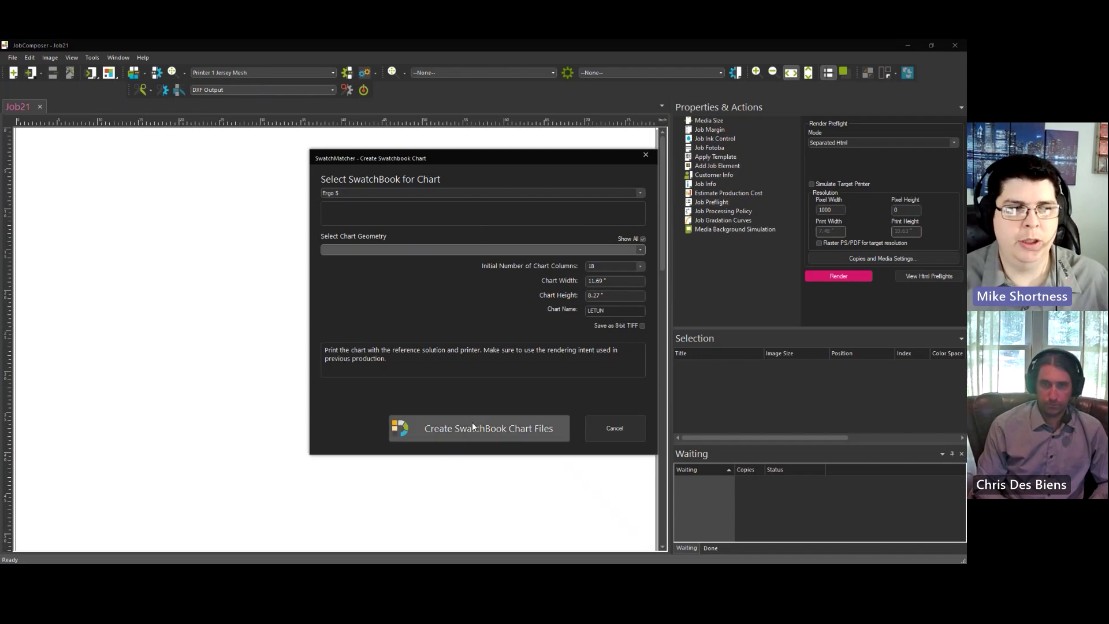
# Choose the X-Rite i1Pro 3 Plus (narrow ruler) geometry and create the swatchbook chart files in the Demo Data SM folder
pyautogui.click(640, 250)
pyautogui.scroll(-8, 473, 445)
pyautogui.scroll(-2, 450, 430)
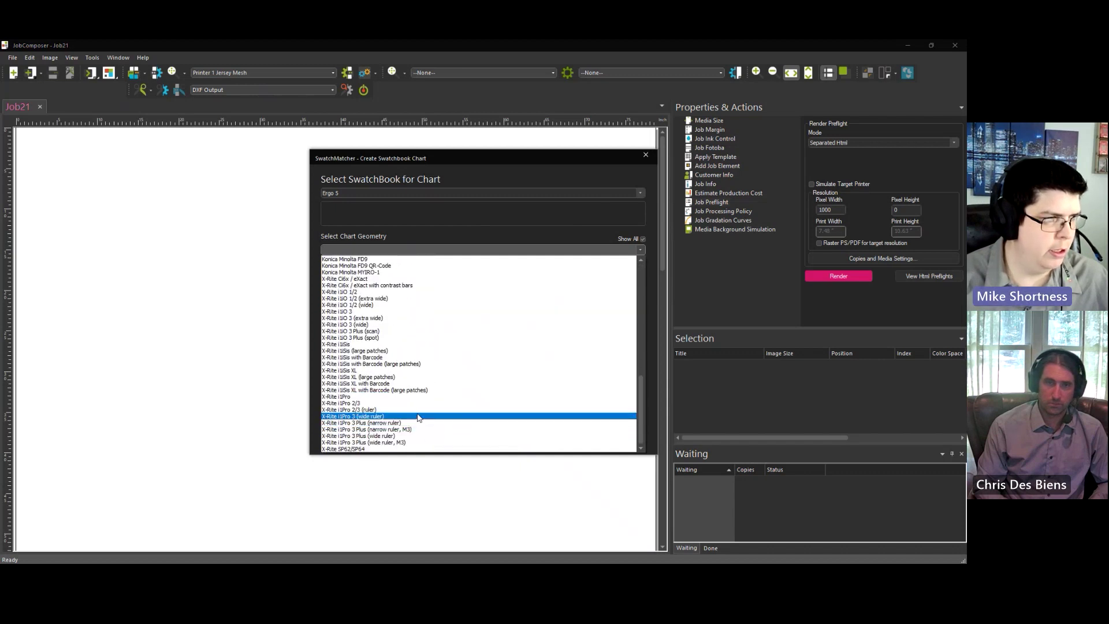
pyautogui.click(419, 423)
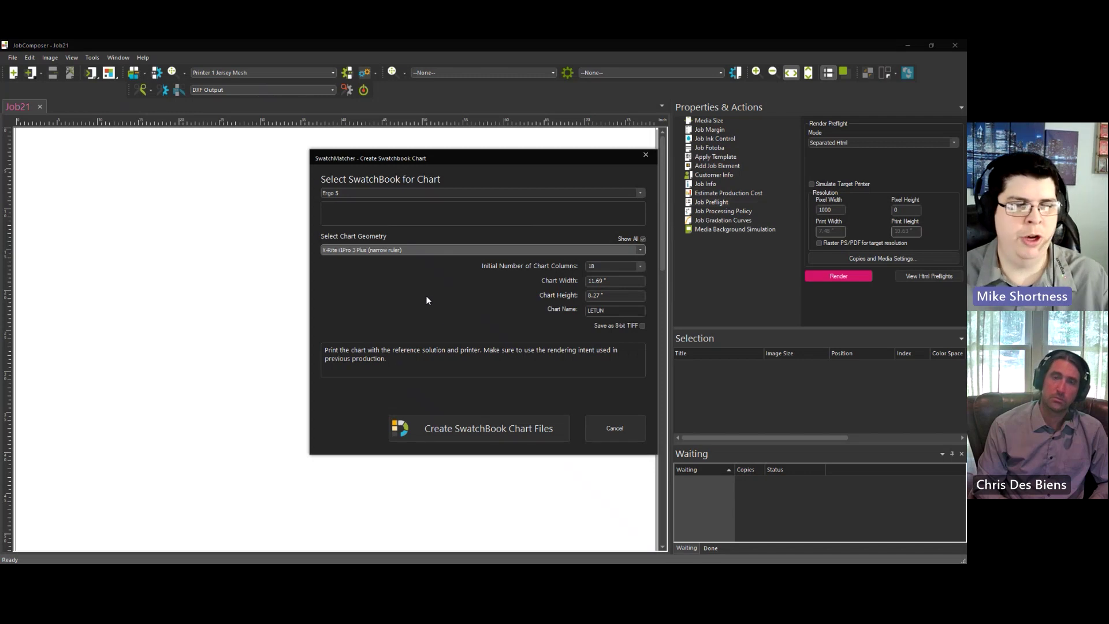
pyautogui.click(479, 429)
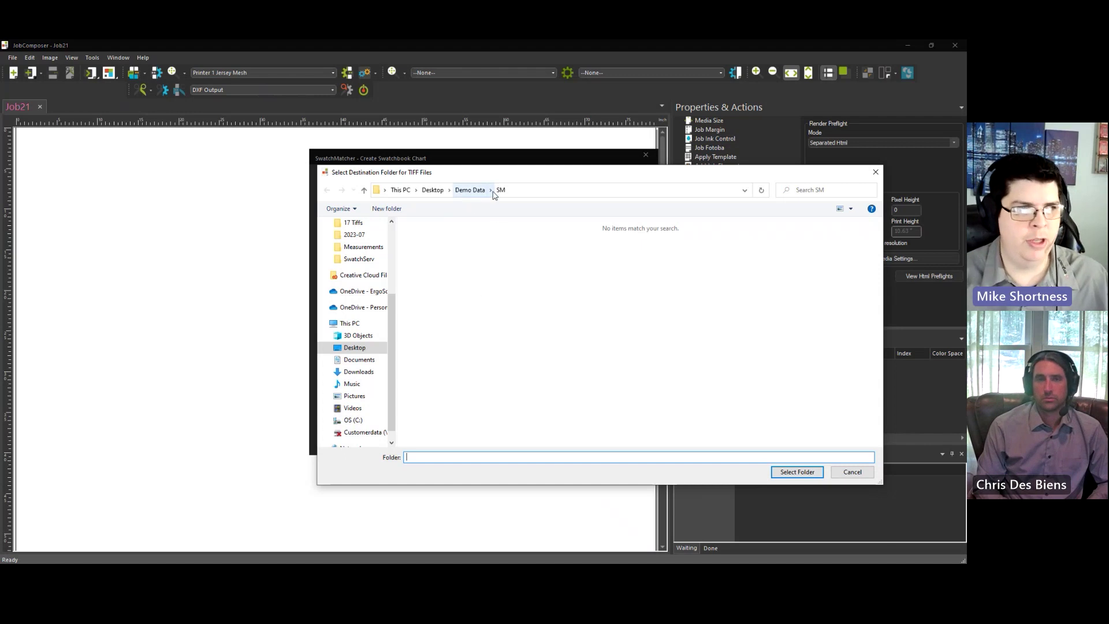
pyautogui.click(808, 477)
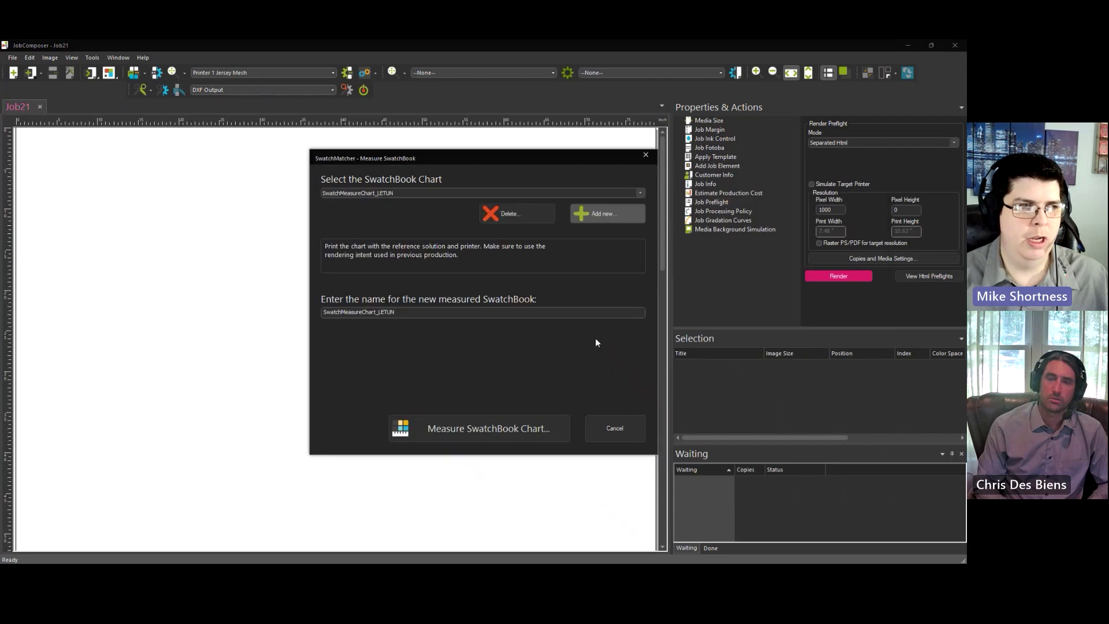
# Check the chart TIFF files in the Demo Data SM folder in File Explorer, and close its window
pyautogui.press('super+e')
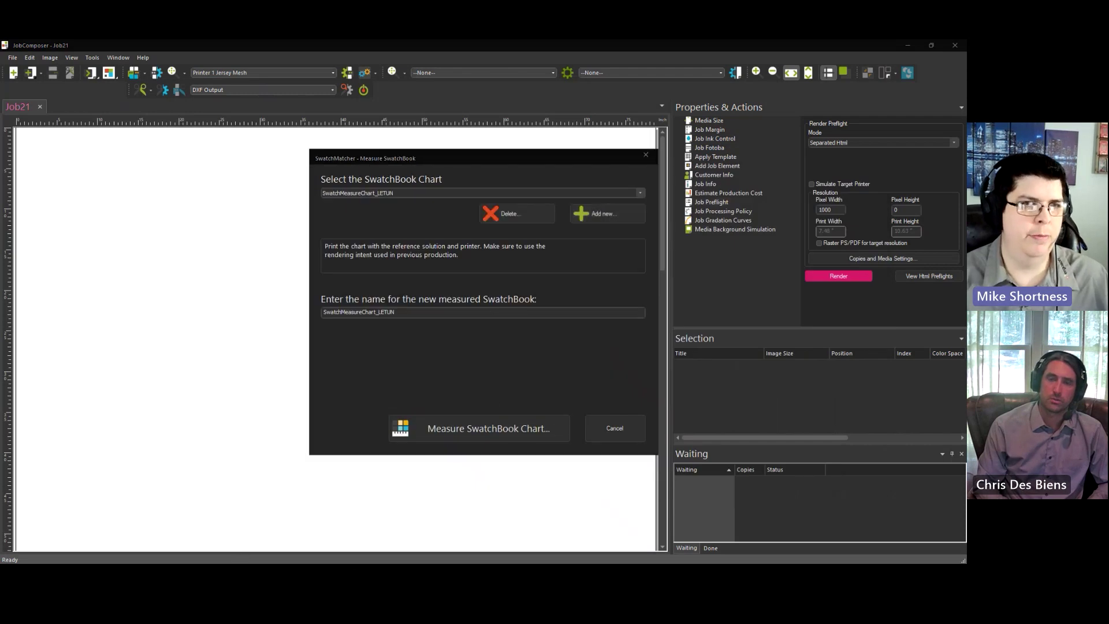
pyautogui.click(321, 275)
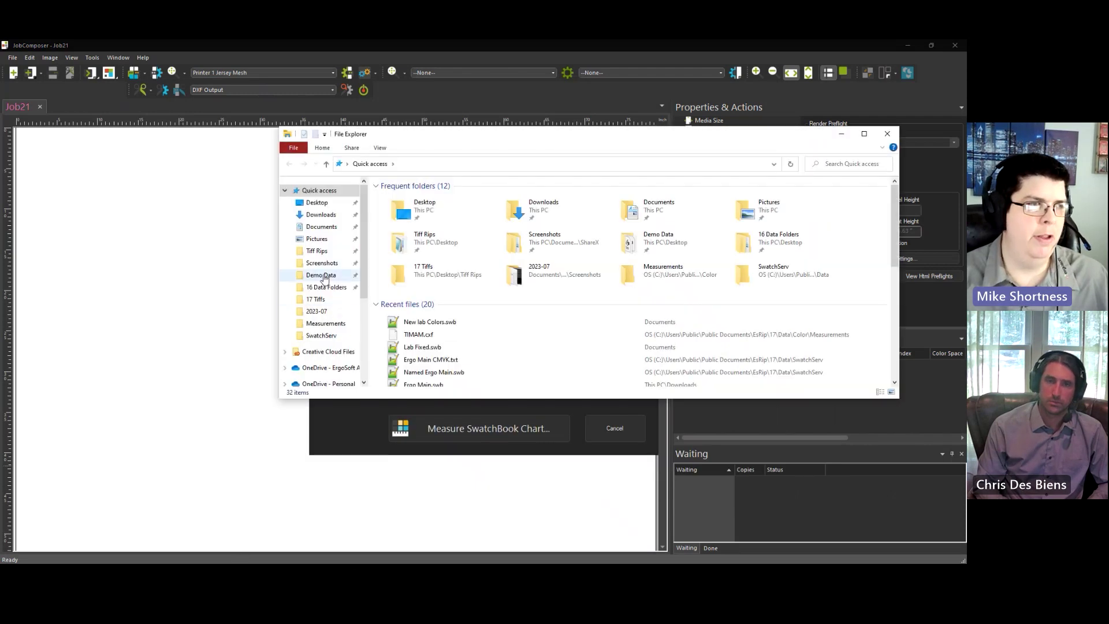
pyautogui.doubleClick(394, 304)
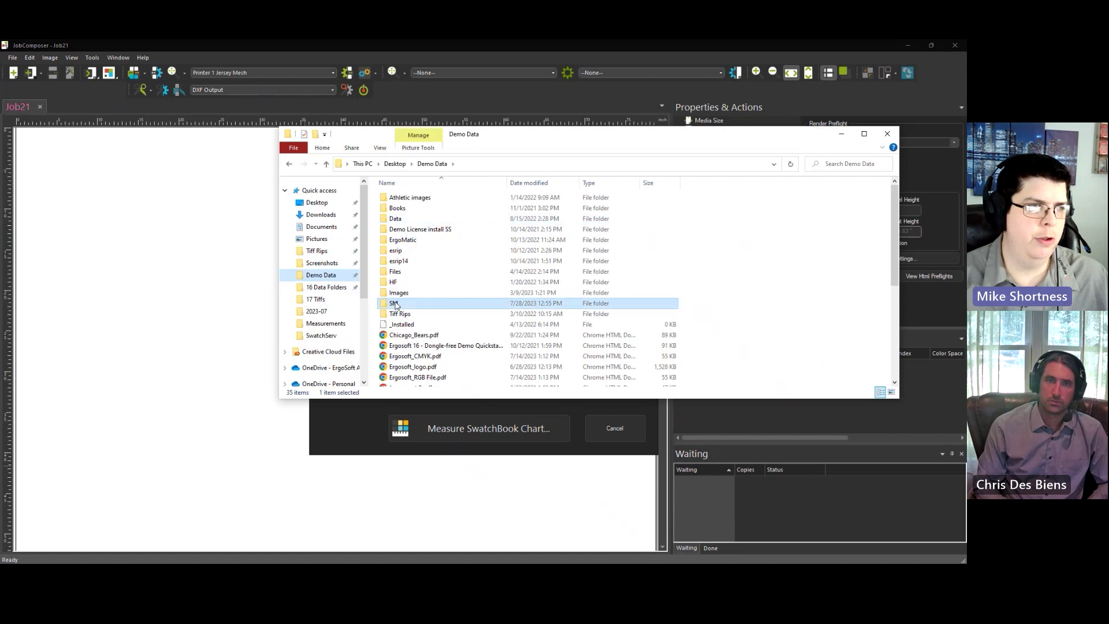
pyautogui.click(461, 208)
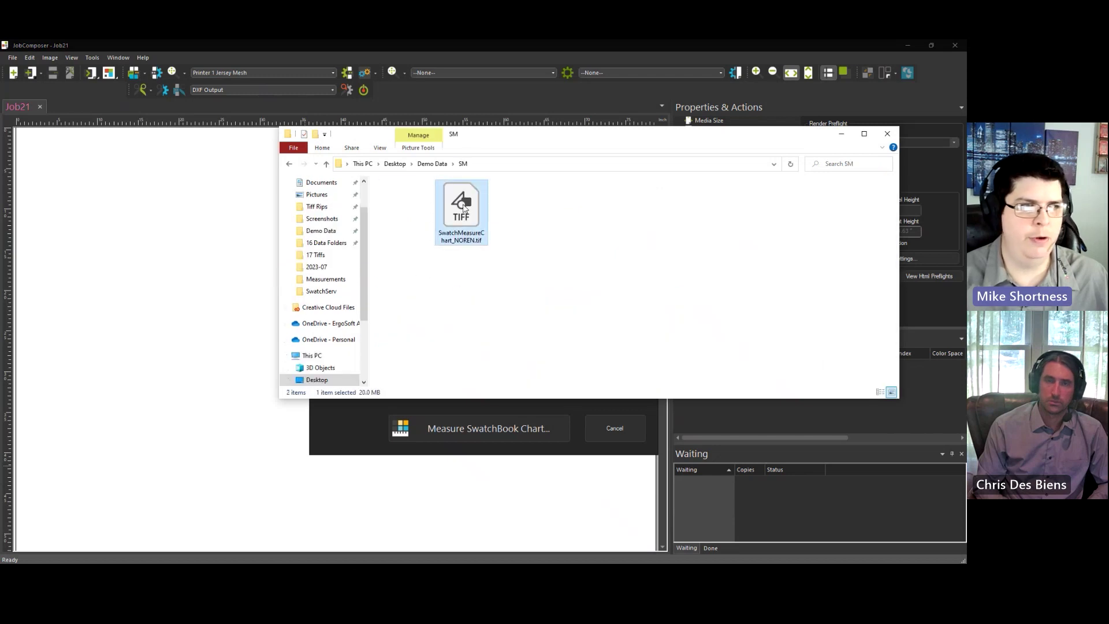
pyautogui.click(468, 269)
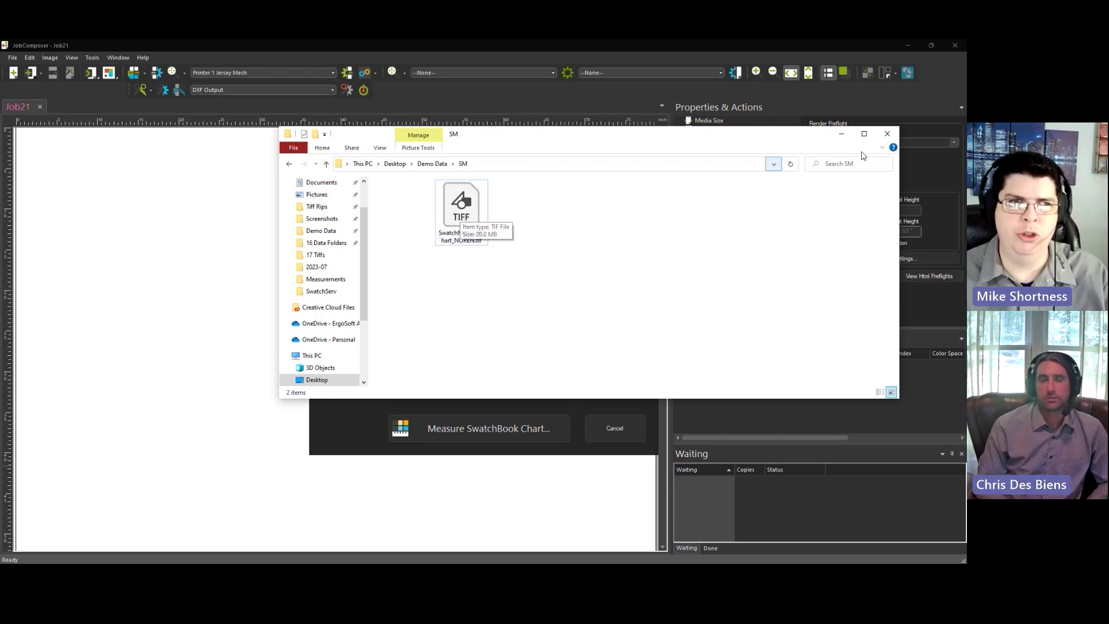
pyautogui.click(888, 135)
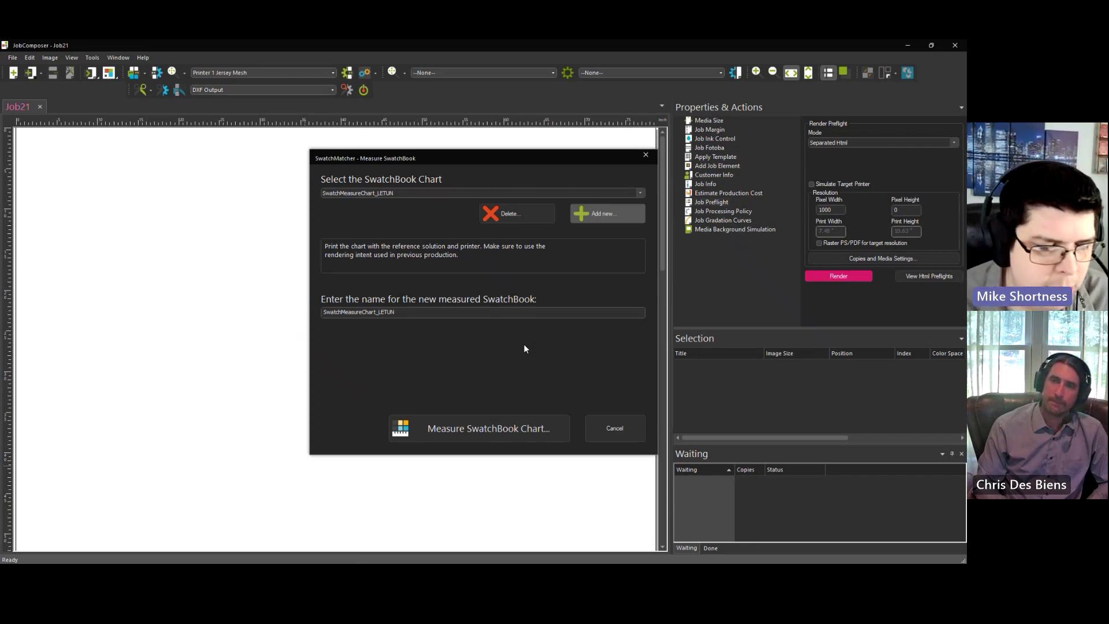
# Select the SwatchMeasureChart_TIMAM chart for measuring and load its measurements from TIMAM.cxf
pyautogui.click(454, 193)
pyautogui.click(446, 219)
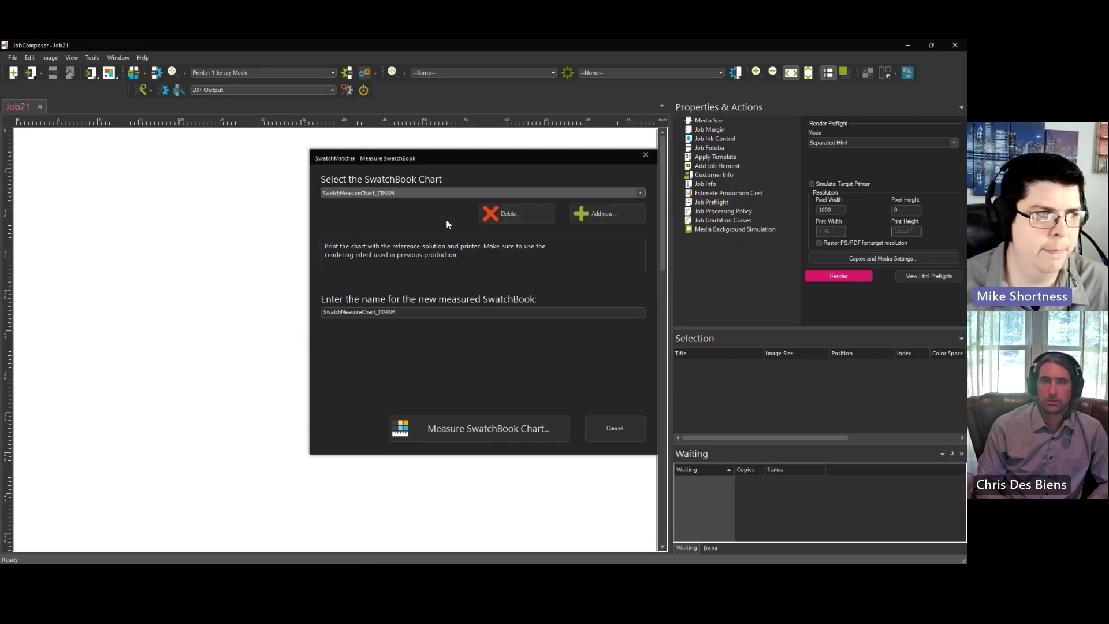
pyautogui.click(463, 432)
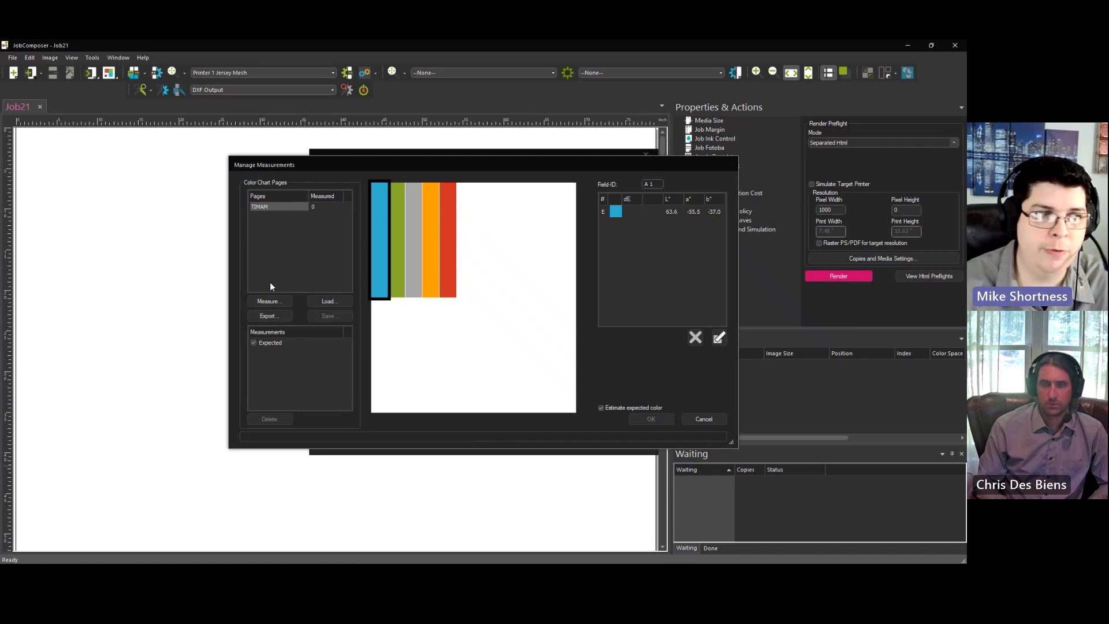
pyautogui.click(324, 301)
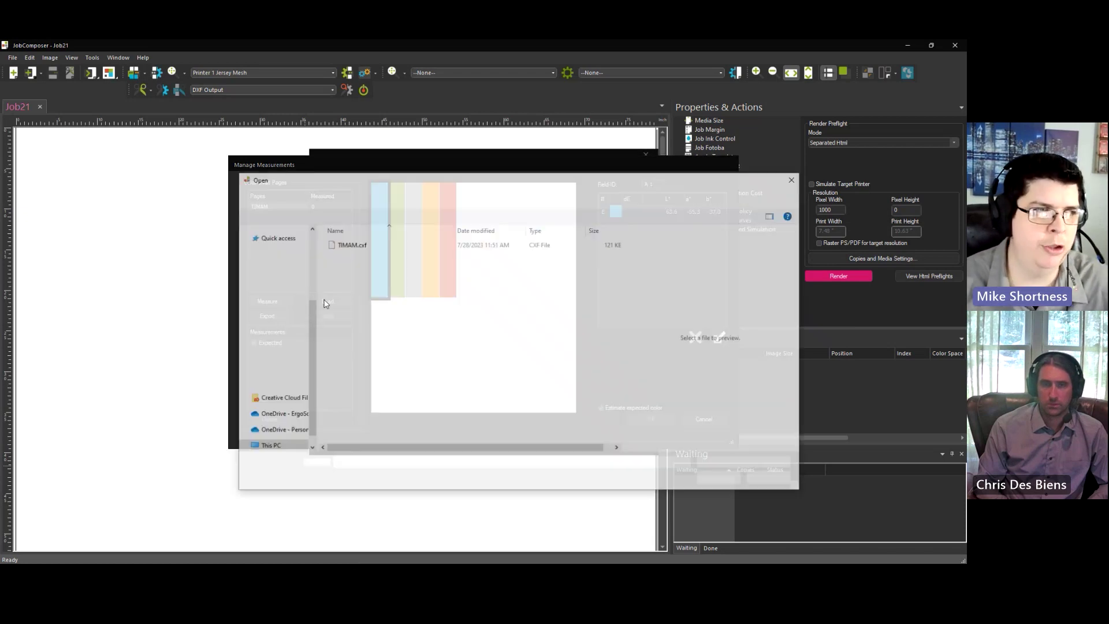
pyautogui.click(357, 246)
pyautogui.doubleClick(357, 246)
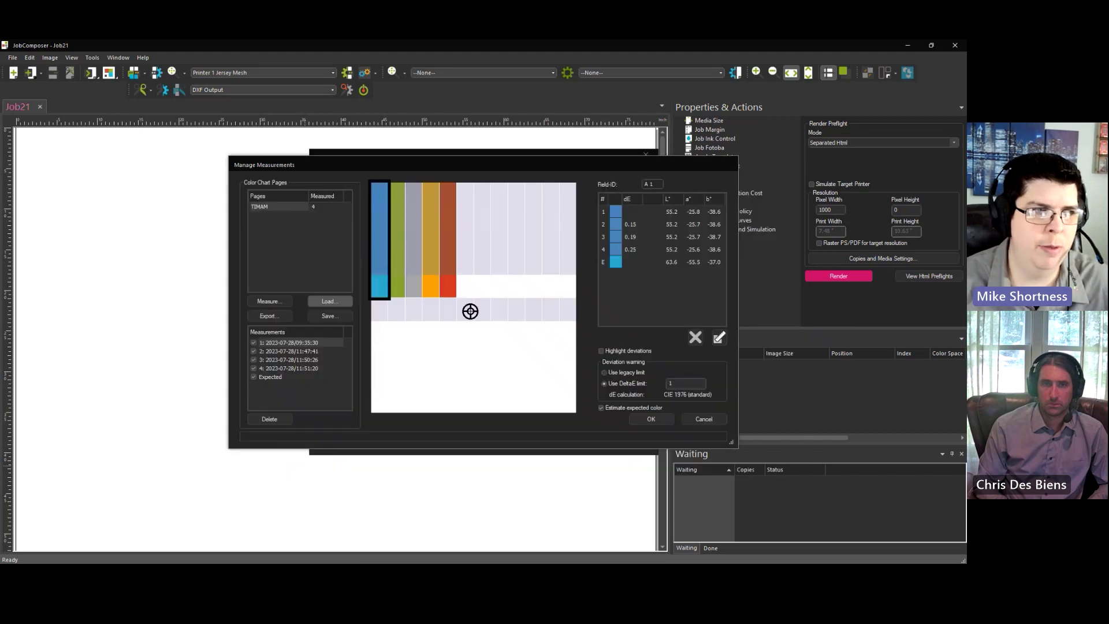
# Inspect the individual measurements and dE deviations of the orange patch A4
pyautogui.click(425, 286)
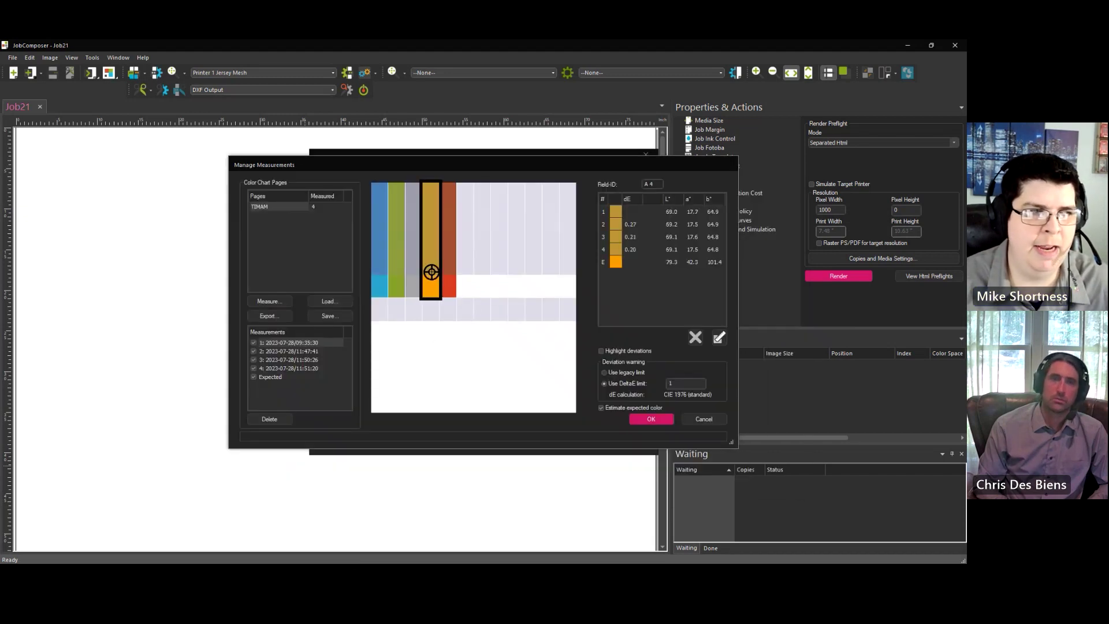
pyautogui.click(629, 213)
pyautogui.click(631, 225)
pyautogui.click(632, 237)
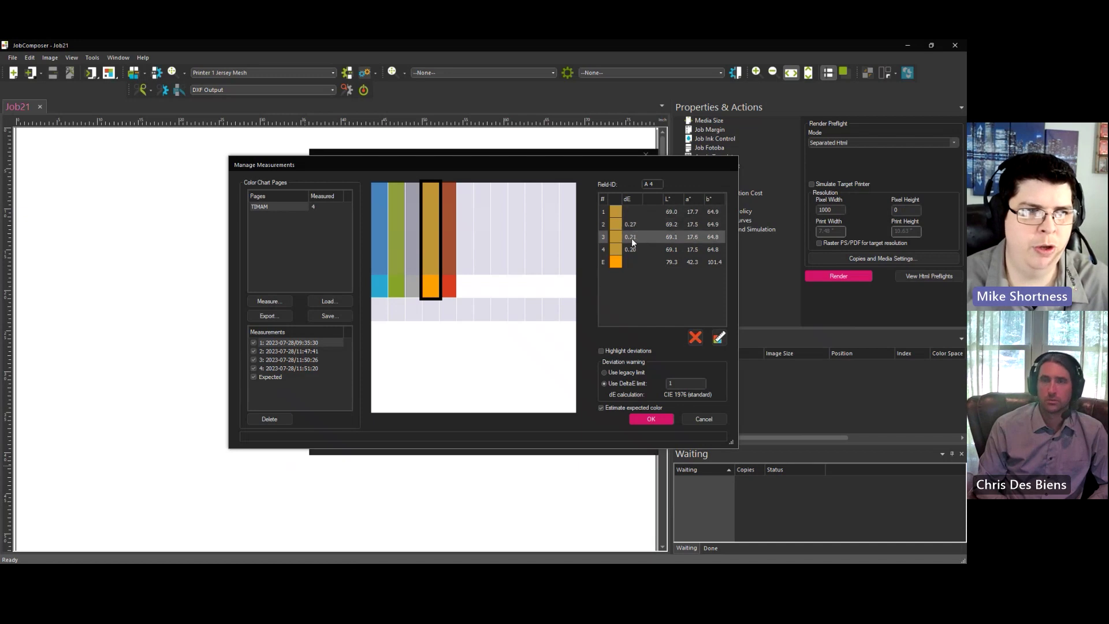
# Compare the deviations of the repeated measurements of patch A4 with its first measurement and expected color
pyautogui.click(633, 248)
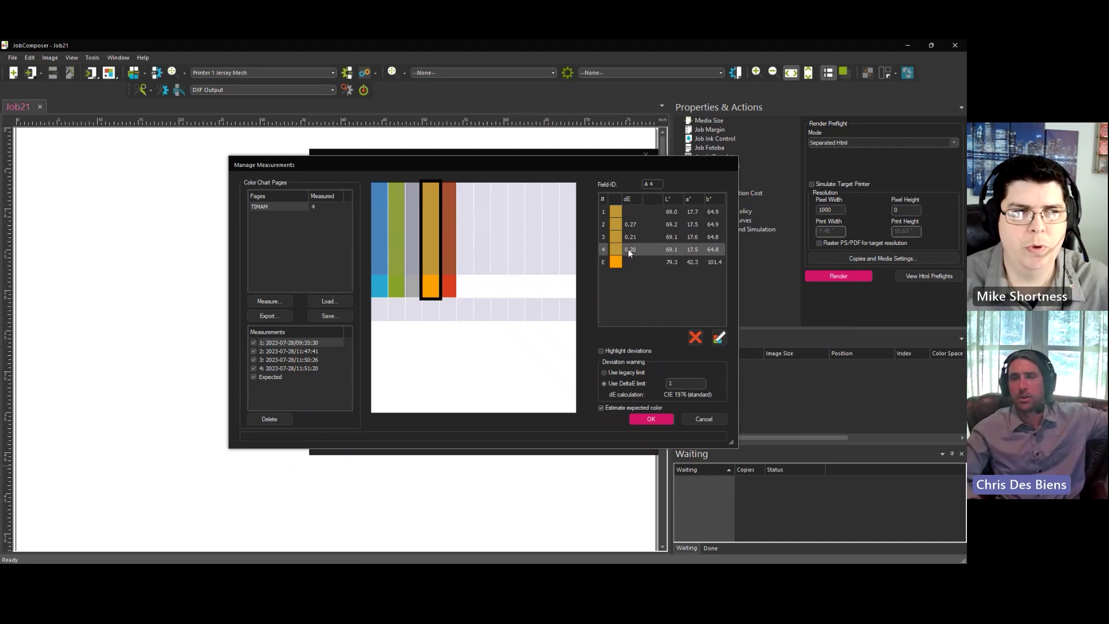
pyautogui.click(636, 263)
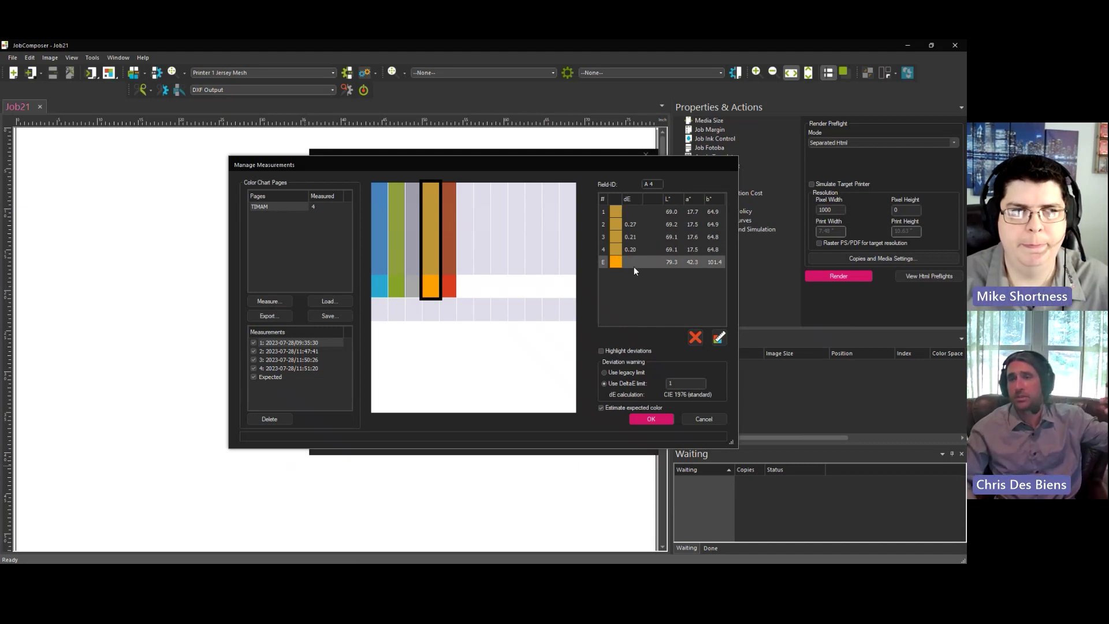
pyautogui.click(630, 248)
pyautogui.click(630, 237)
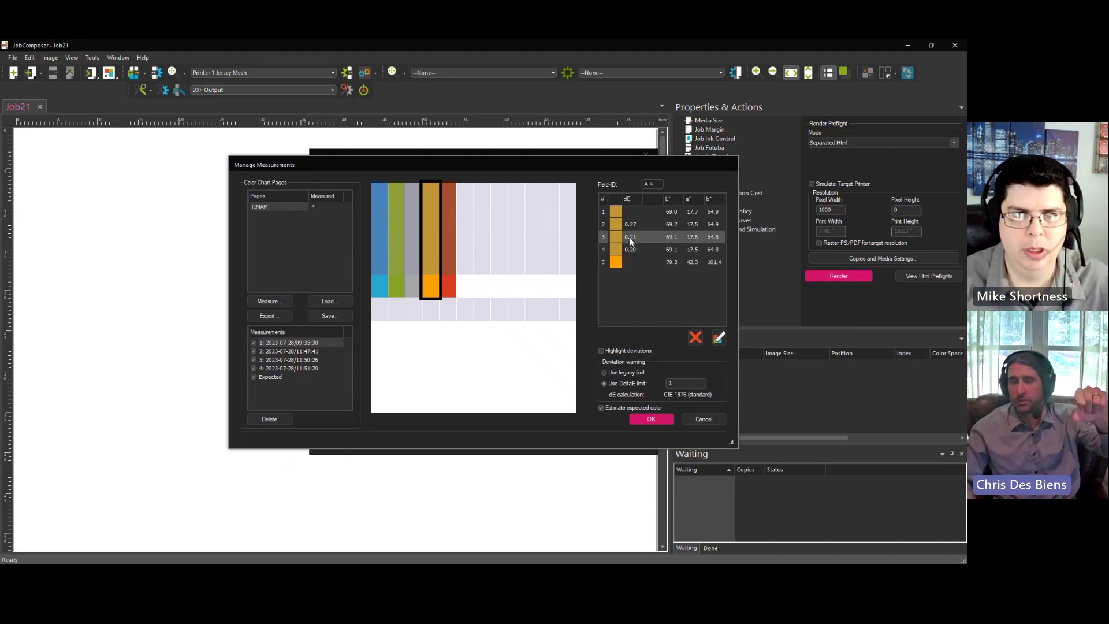
pyautogui.click(631, 225)
pyautogui.click(631, 212)
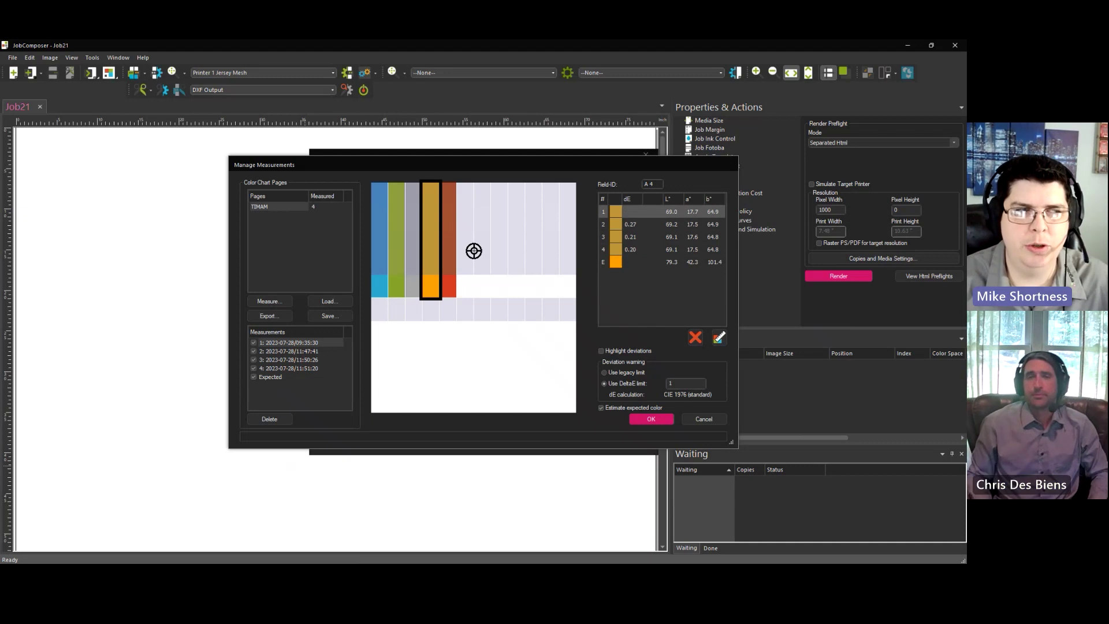
# Turn on deviation highlighting with a DeltaE limit of 0.25, checking patches A5, A4 and A1
pyautogui.click(453, 261)
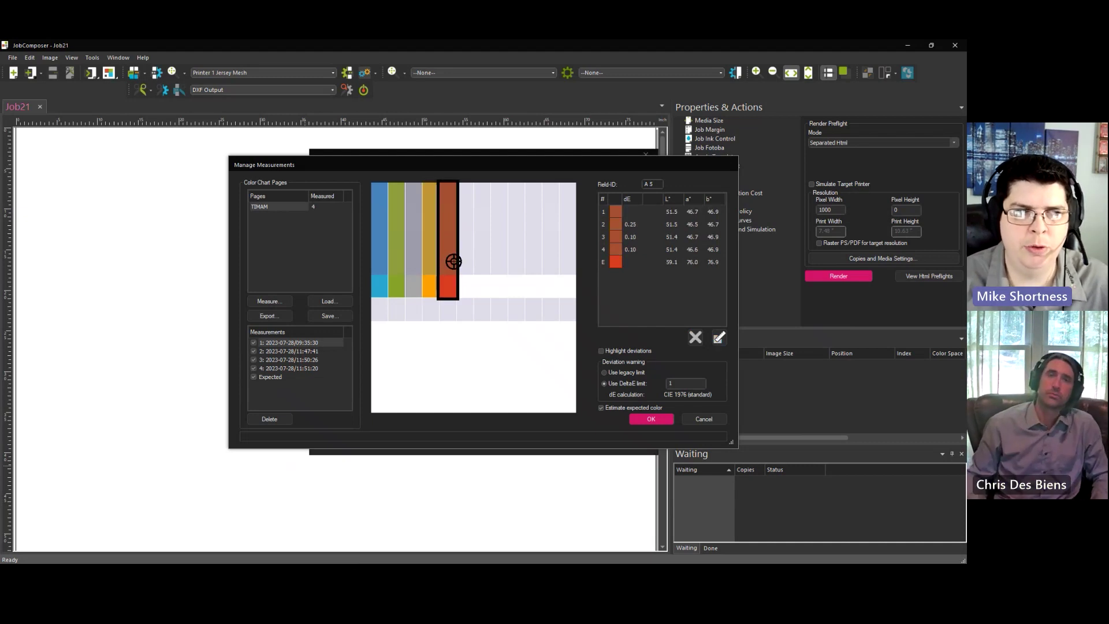
pyautogui.click(616, 351)
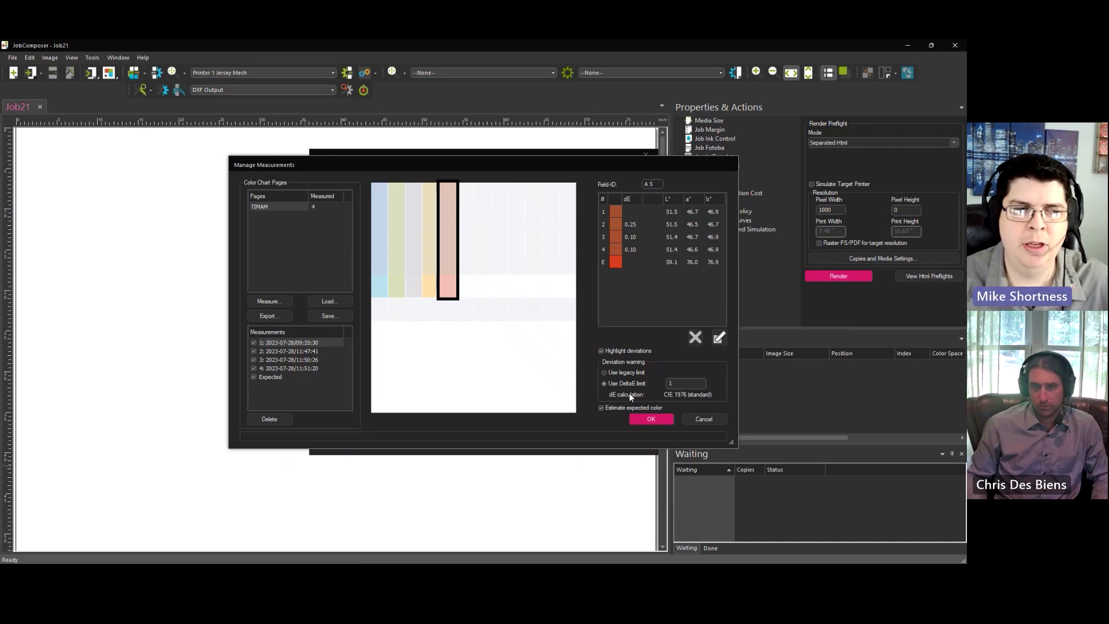
pyautogui.doubleClick(668, 383)
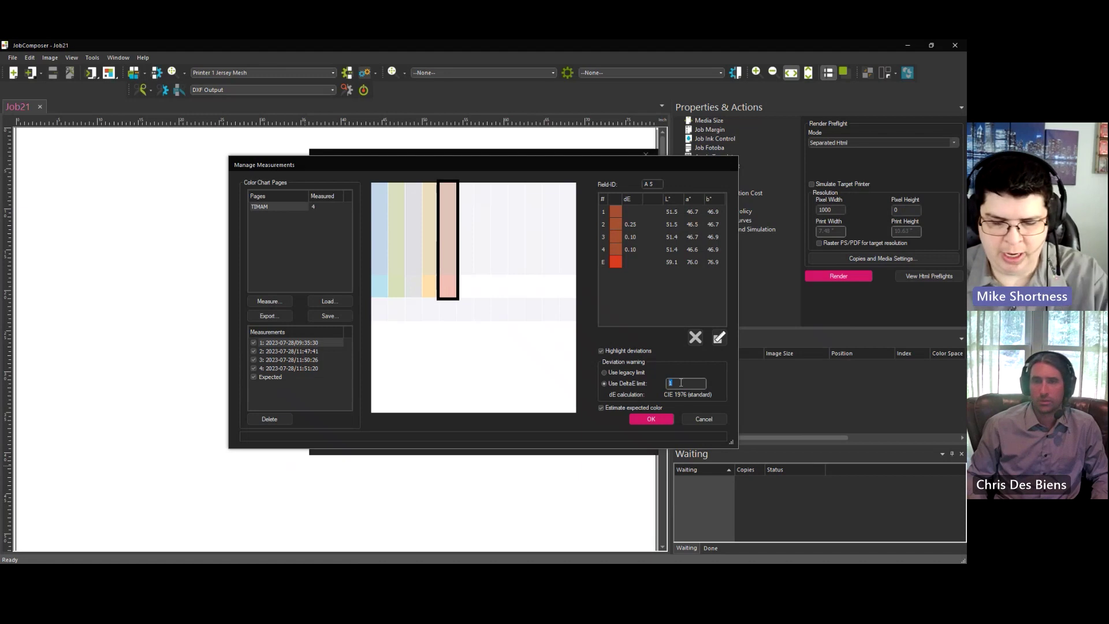
pyautogui.write('0.')
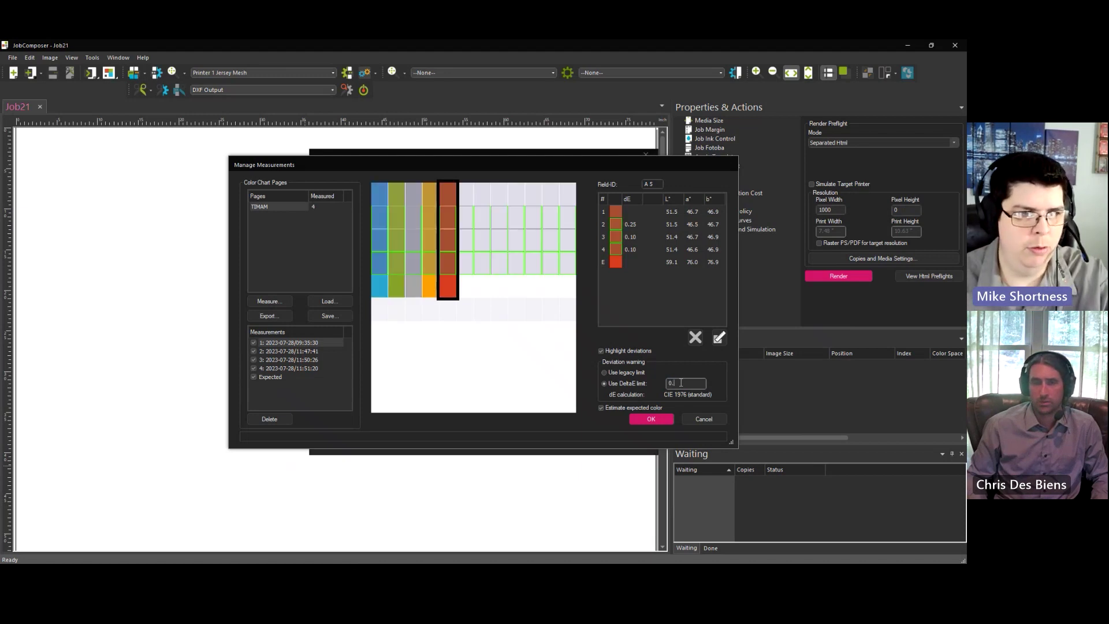
pyautogui.write('25')
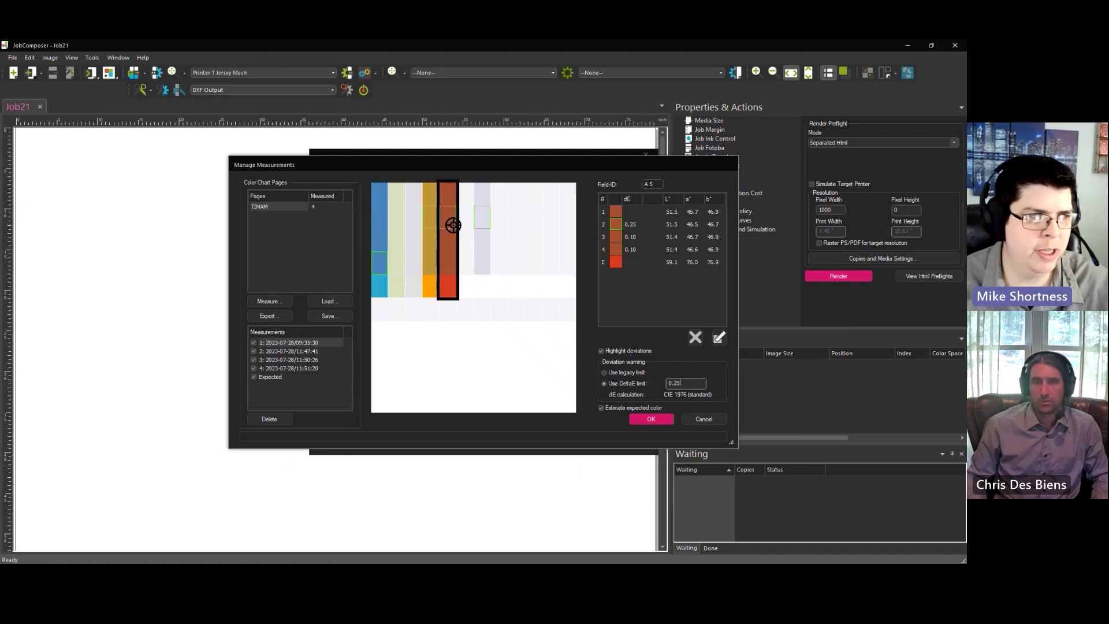
pyautogui.click(428, 219)
pyautogui.click(385, 261)
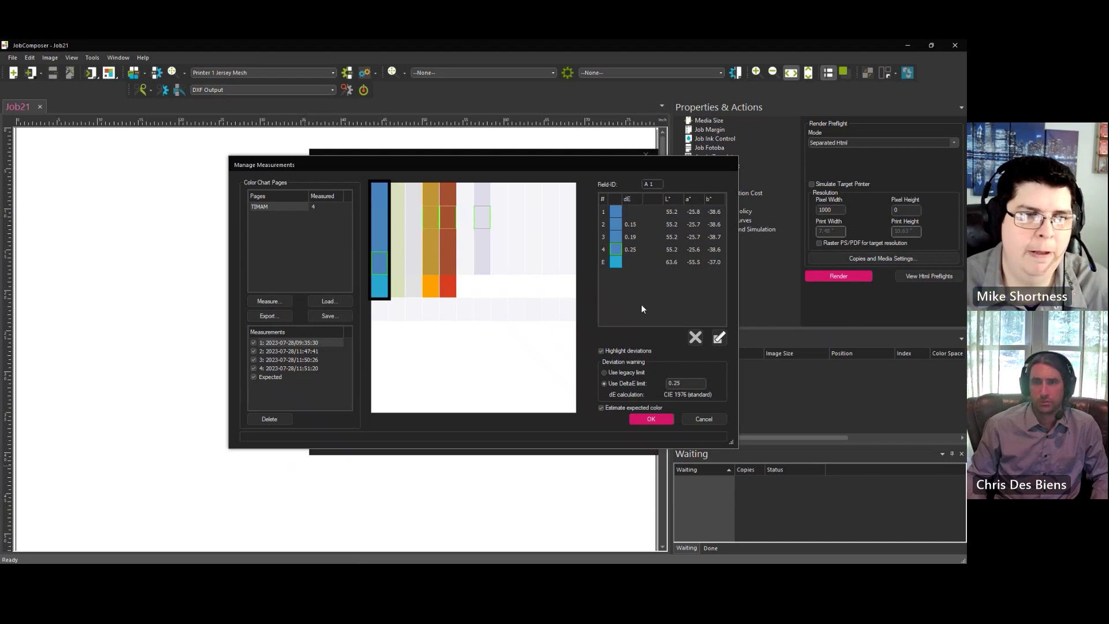
# Set the DeltaE limit of the deviation warning to 0.5
pyautogui.moveTo(688, 384); pyautogui.dragTo(666, 383)
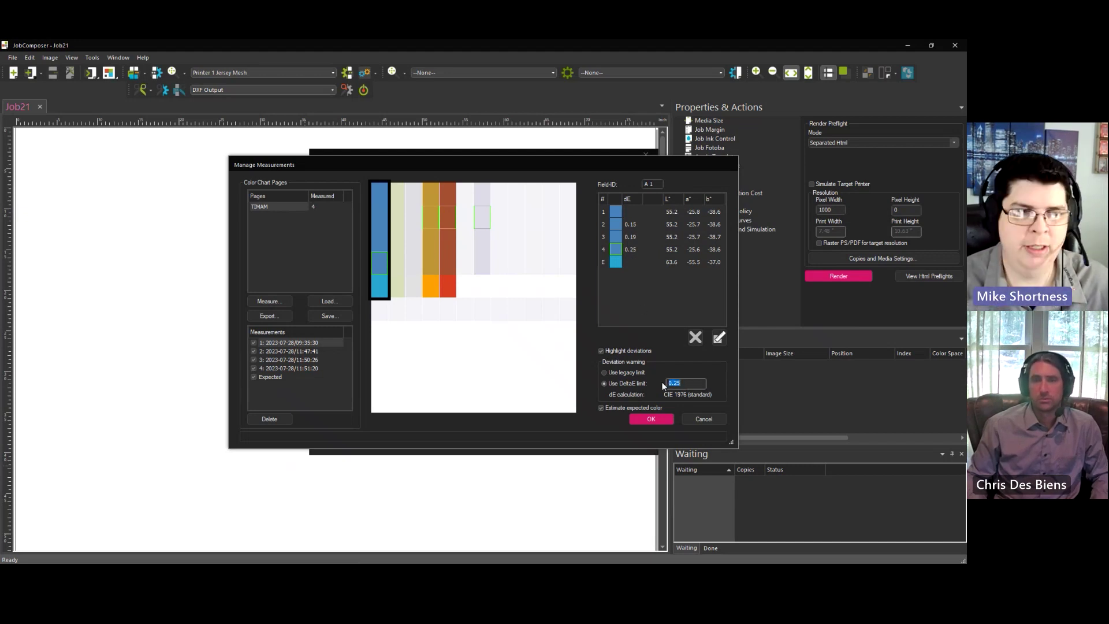
pyautogui.write('1')
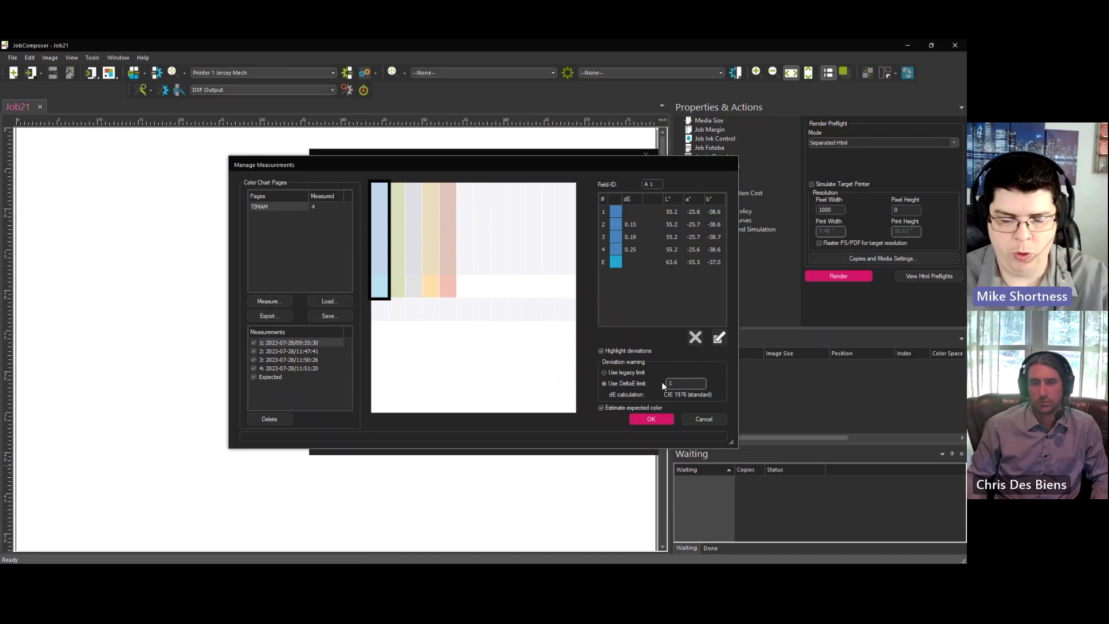
pyautogui.write('0')
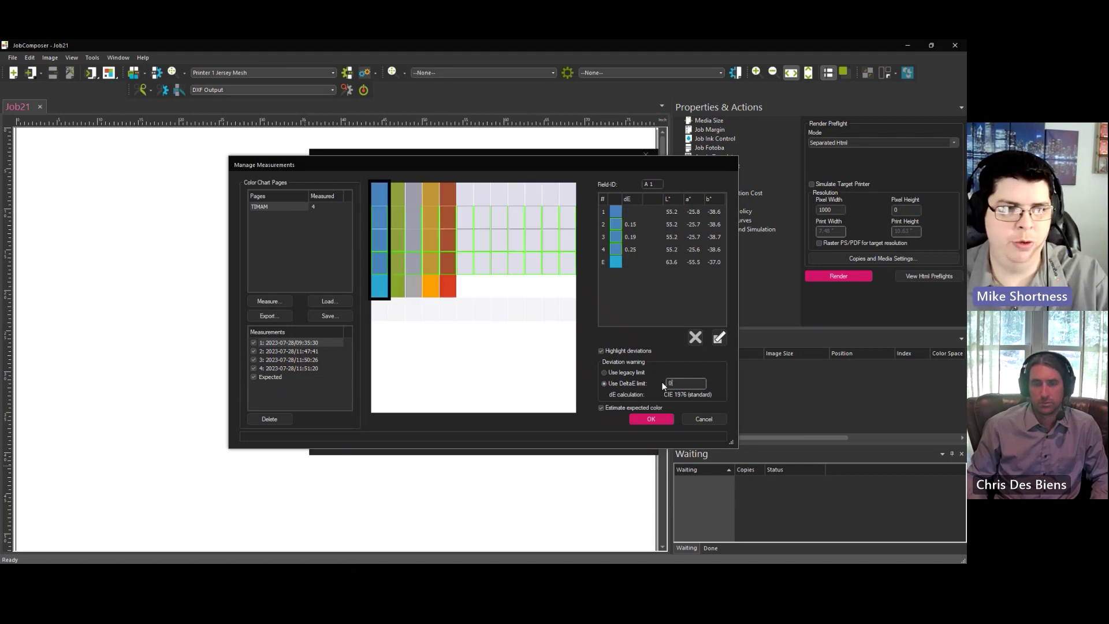
pyautogui.write('.5')
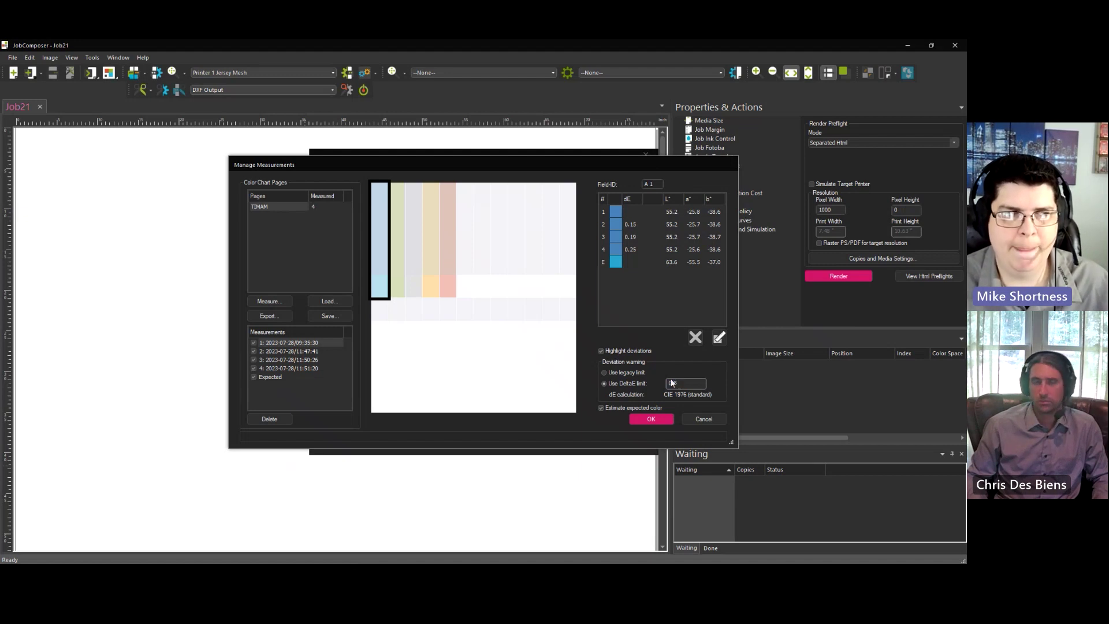
# Review the measurements of the unprinted patches and the red patch A5, and accept the chart's measurements
pyautogui.click(476, 279)
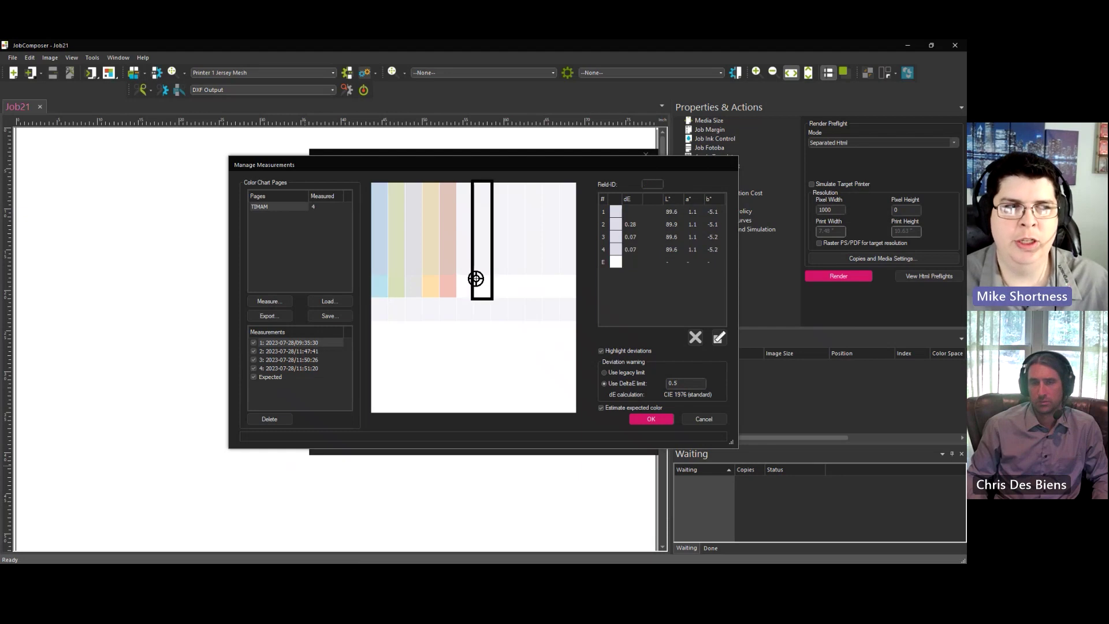
pyautogui.click(522, 275)
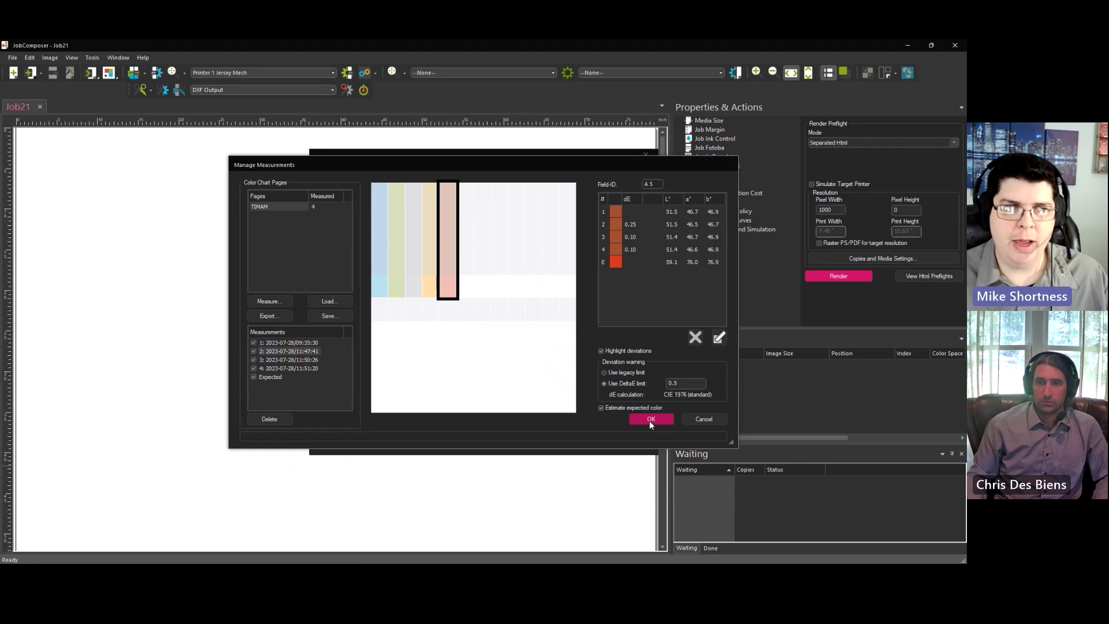
pyautogui.click(673, 213)
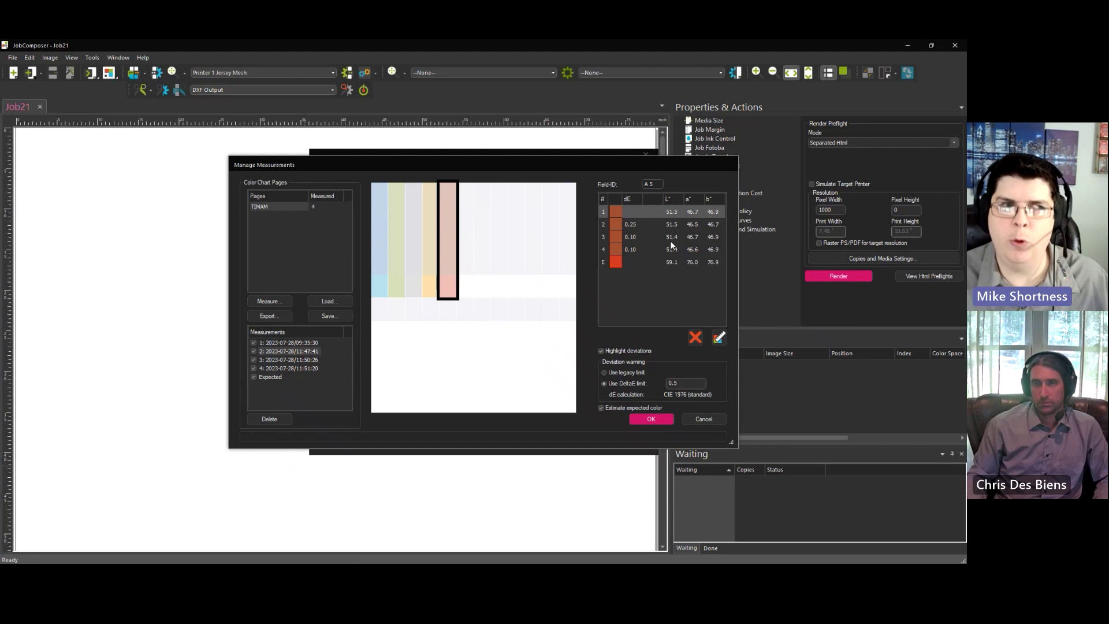
pyautogui.click(654, 418)
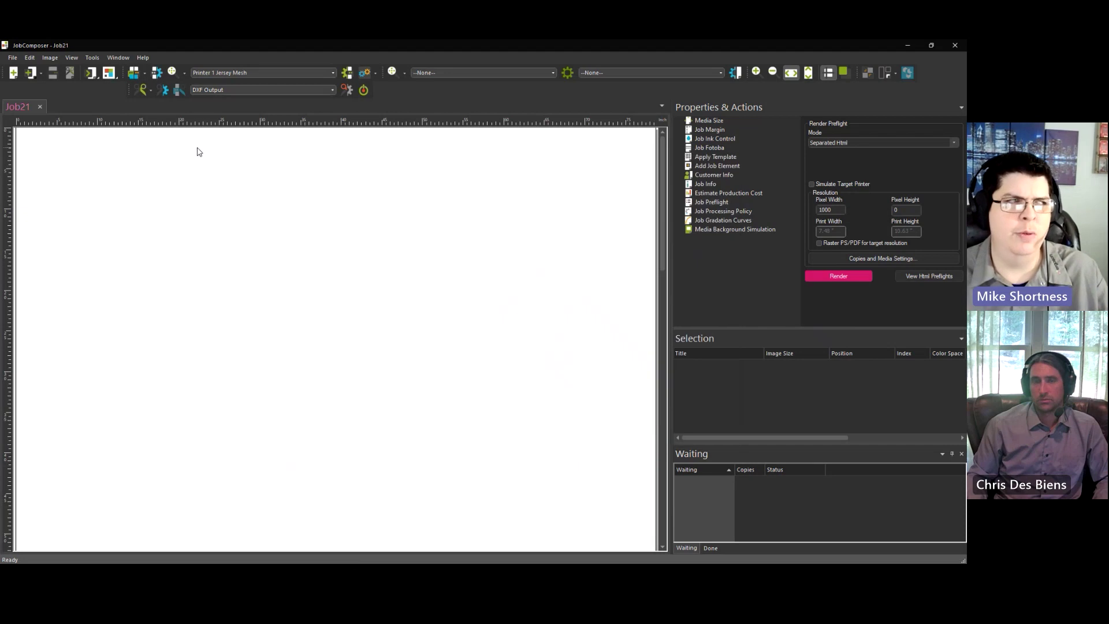
# Open the swatchbooks and compare the swatch colors and dE values of Ergo 5 with those of SwatchMeasureChart_TIMAM
pyautogui.click(110, 77)
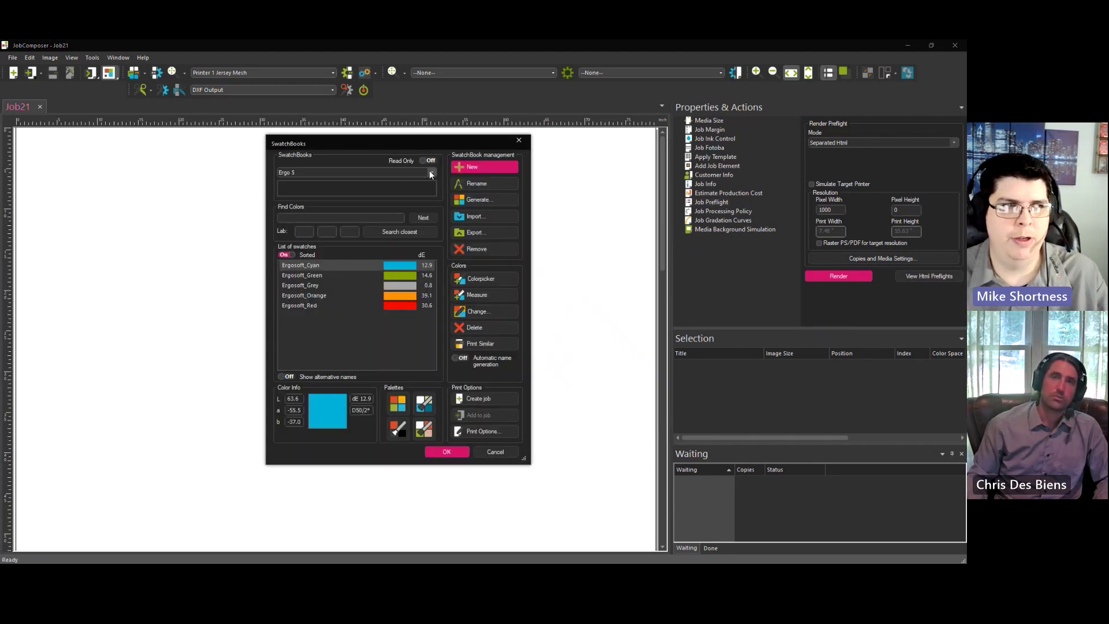
pyautogui.click(432, 172)
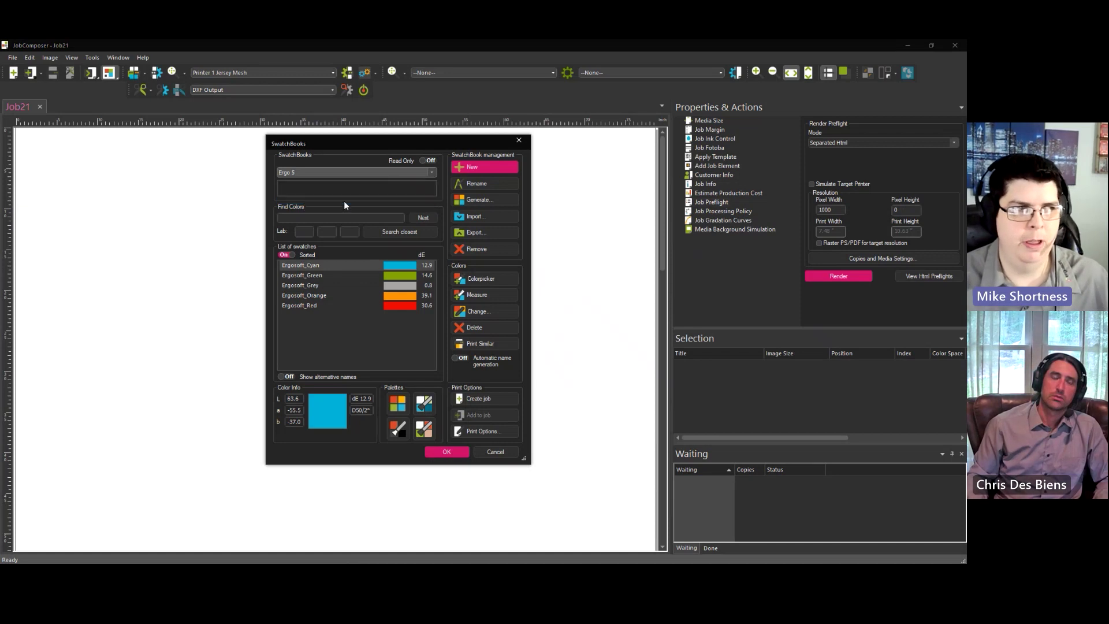
pyautogui.click(381, 202)
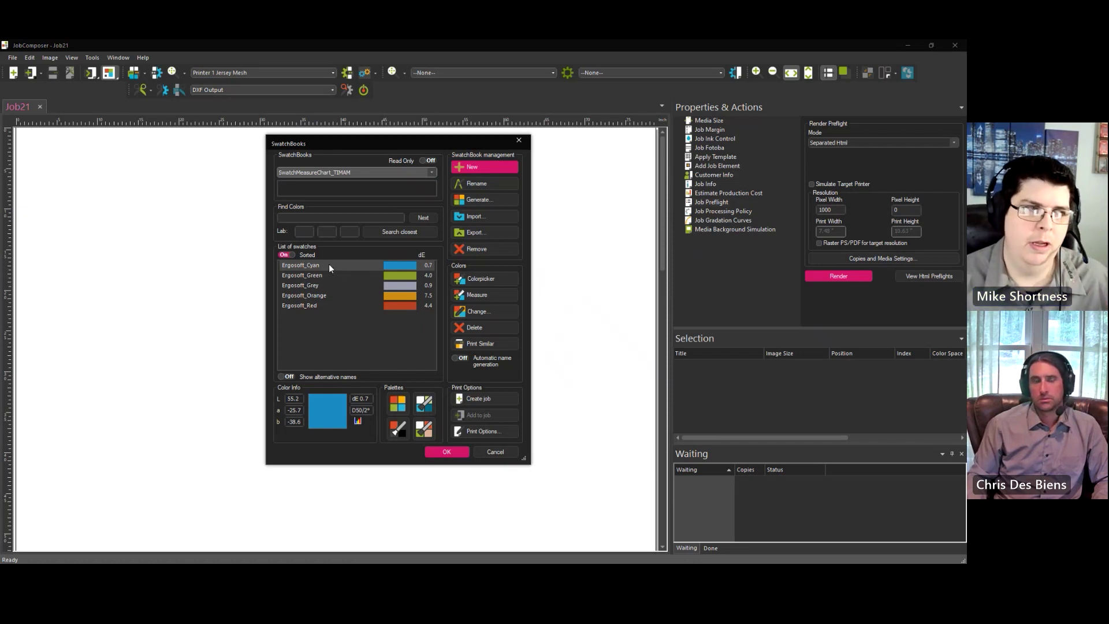
pyautogui.click(370, 173)
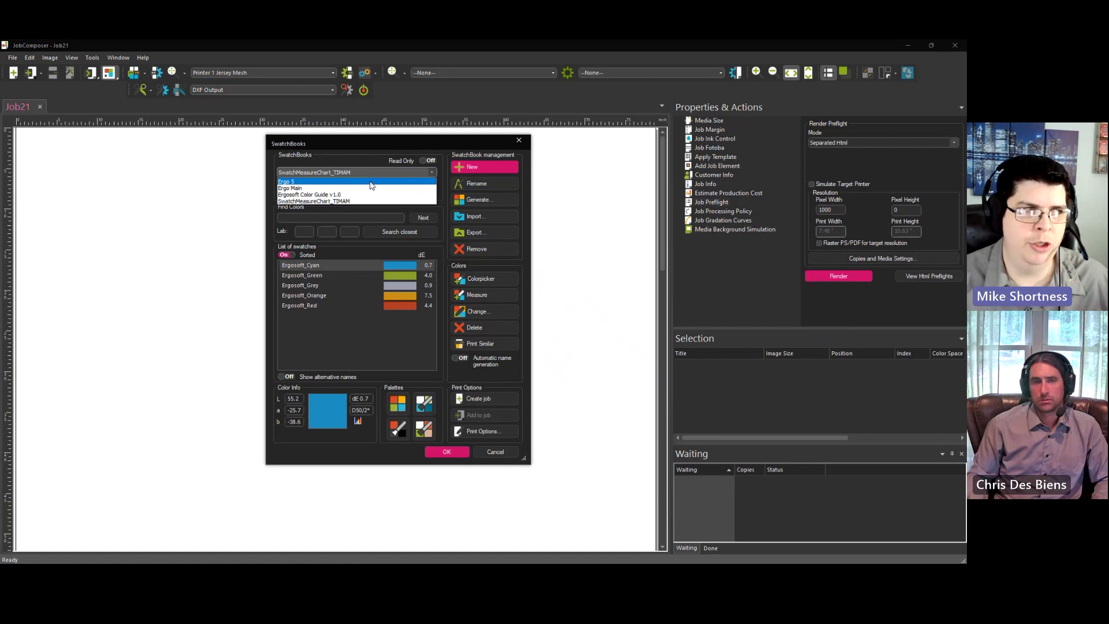
pyautogui.click(371, 182)
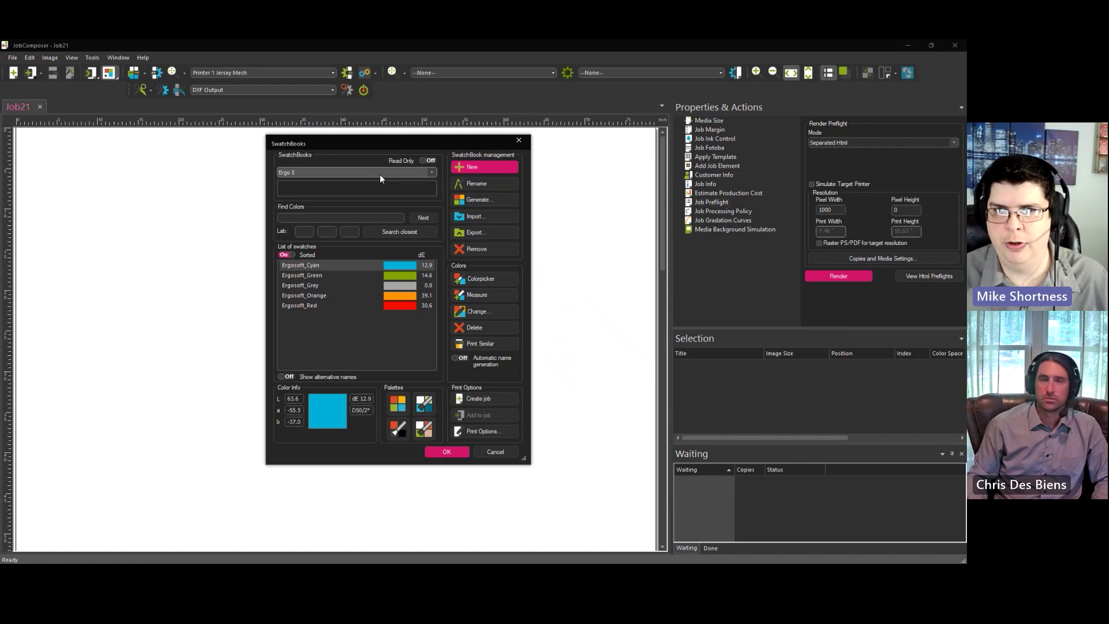
pyautogui.click(380, 174)
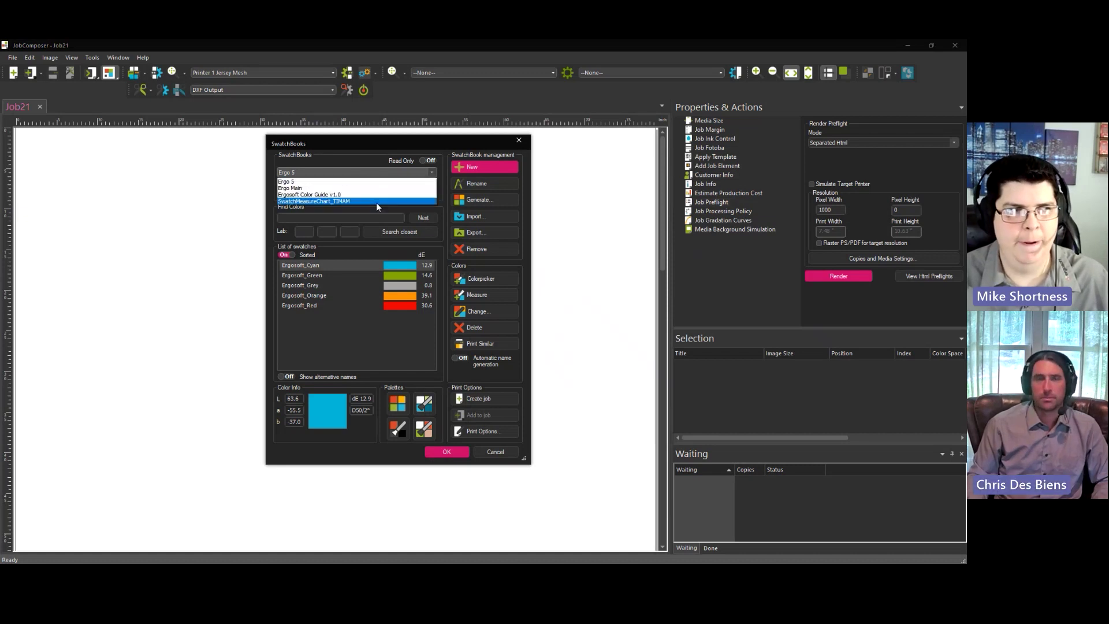
pyautogui.click(376, 202)
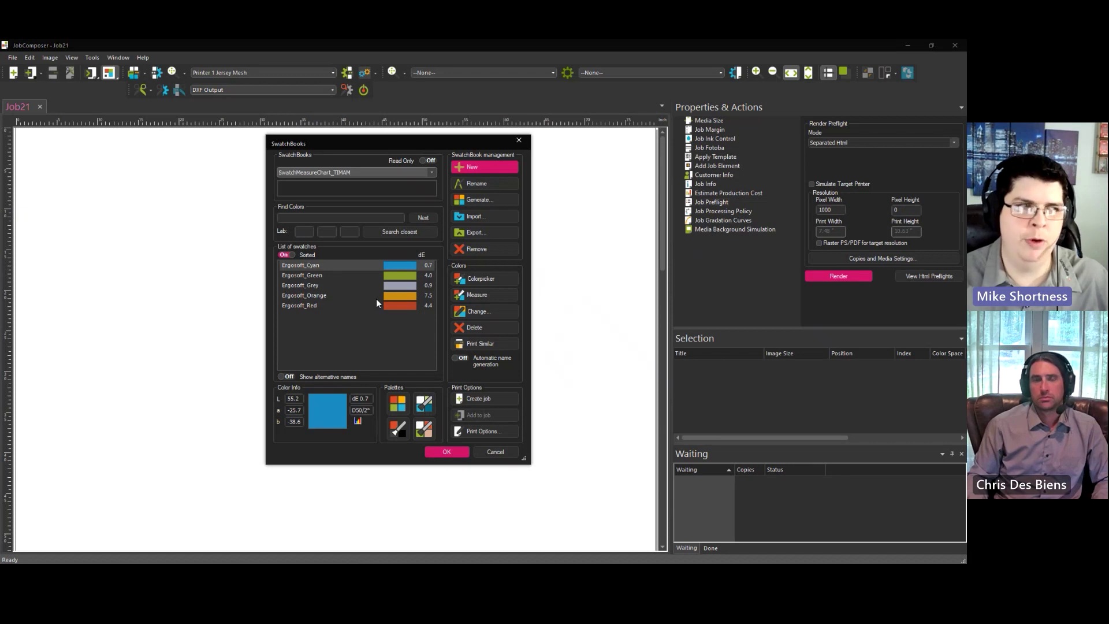
pyautogui.click(352, 289)
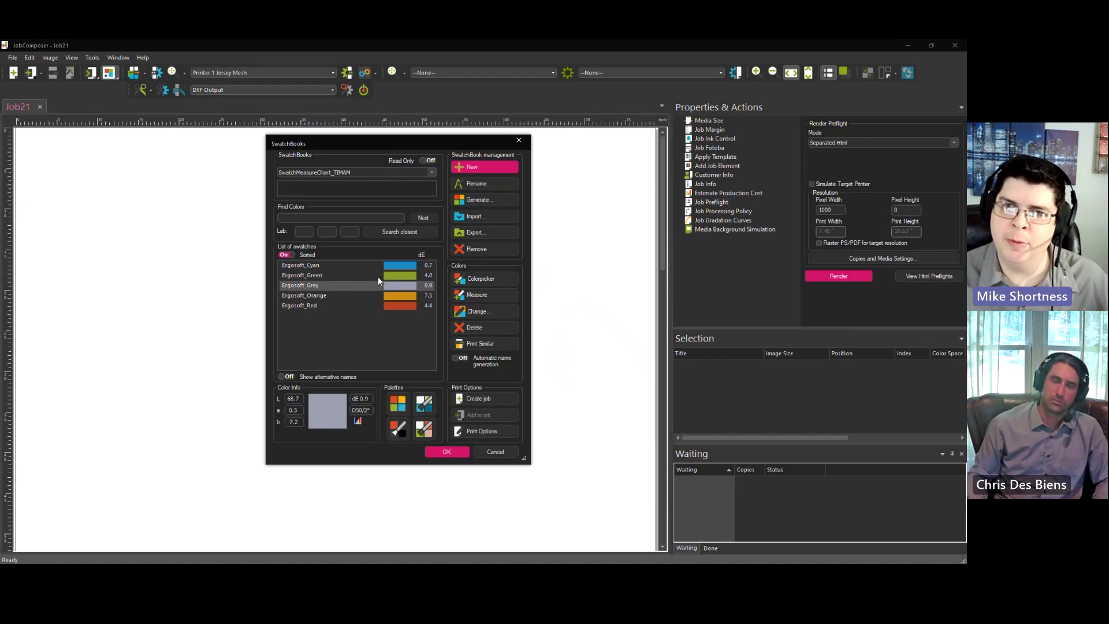
# Export the SwatchMeasureChart_TIMAM swatchbook to the Demo Data folder as timam in Swatchbook (*.swb) format, and close the swatchbooks with changes accepted
pyautogui.click(473, 234)
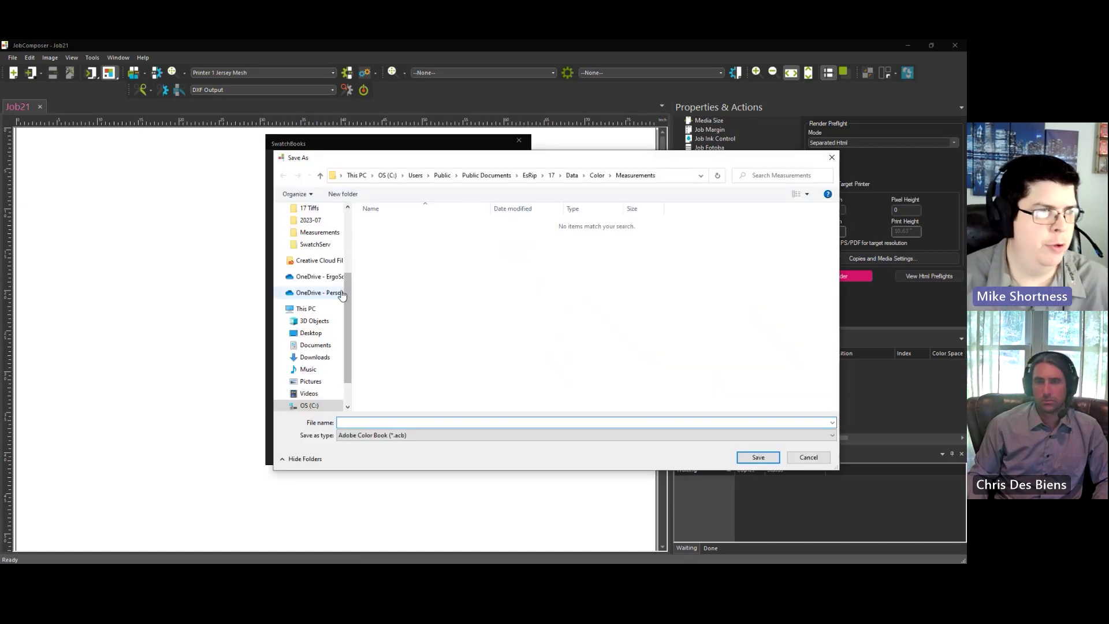
pyautogui.scroll(1, 324, 347)
pyautogui.scroll(2, 326, 341)
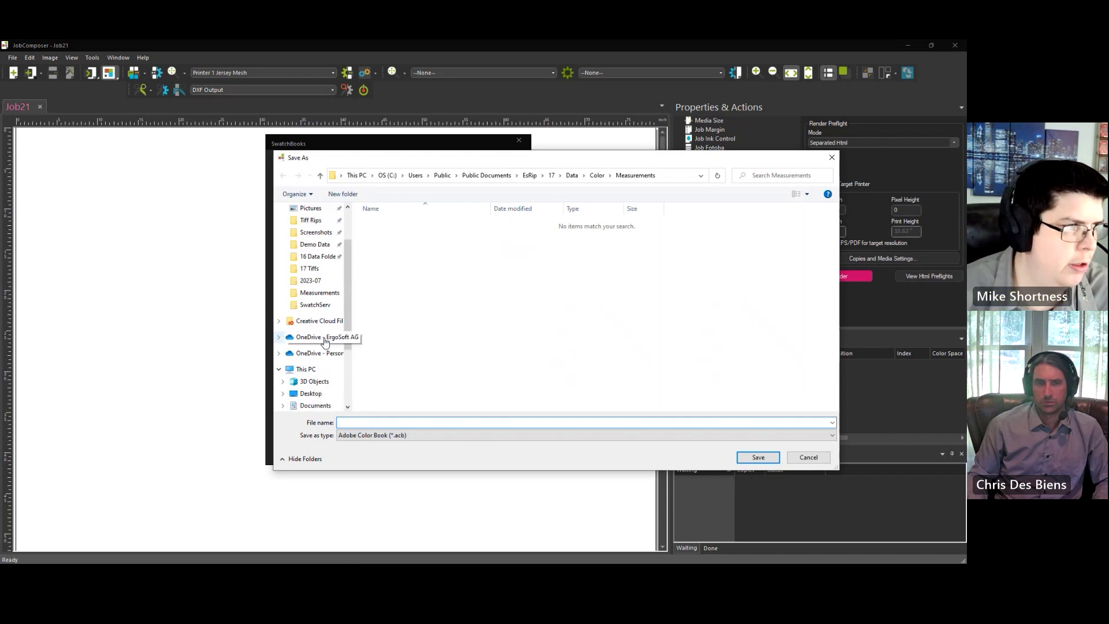
pyautogui.click(315, 244)
pyautogui.click(423, 421)
pyautogui.click(422, 435)
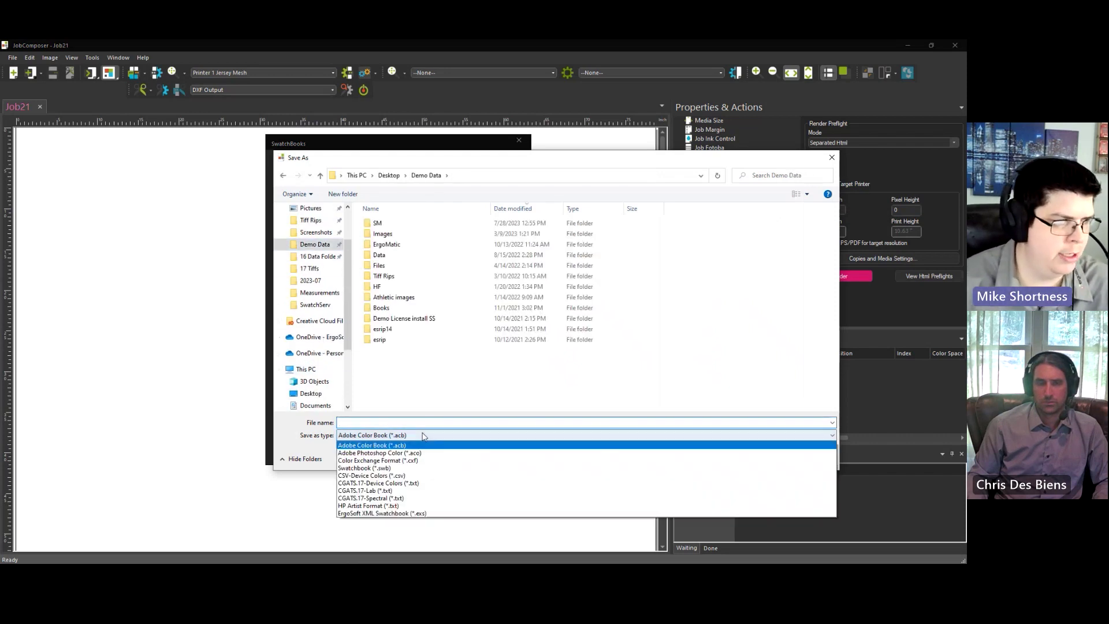
pyautogui.click(415, 463)
pyautogui.write('timam')
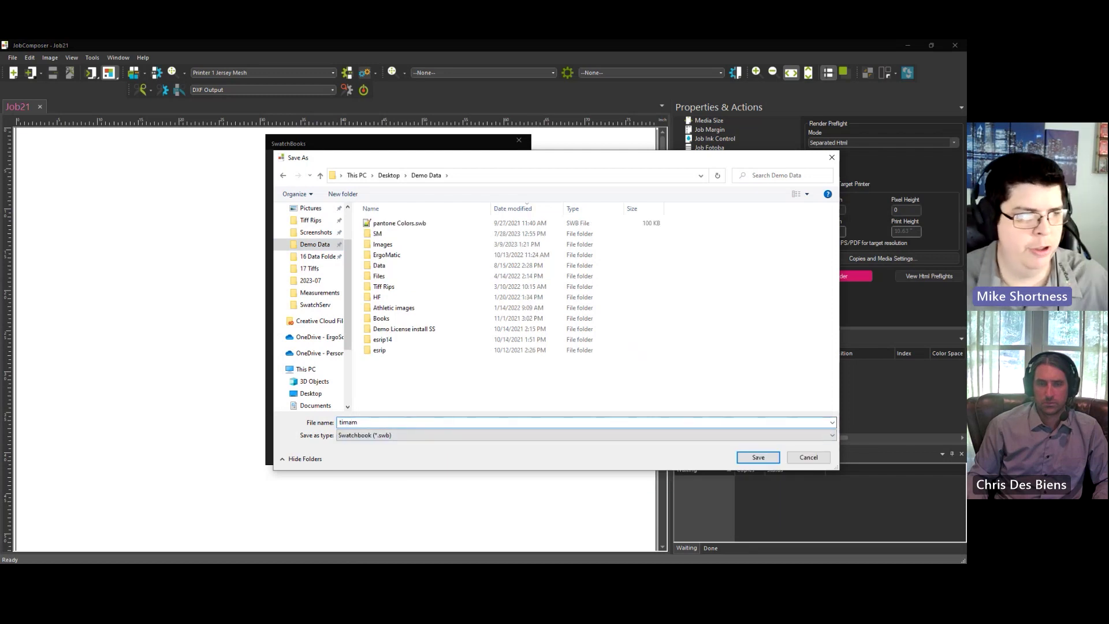
pyautogui.click(757, 460)
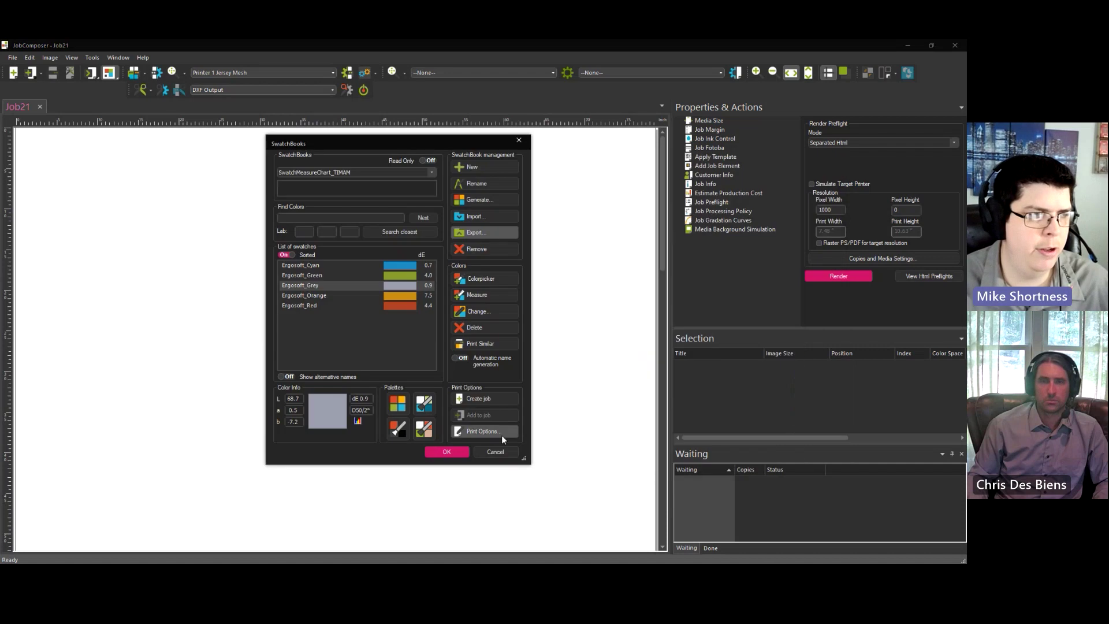
pyautogui.click(449, 452)
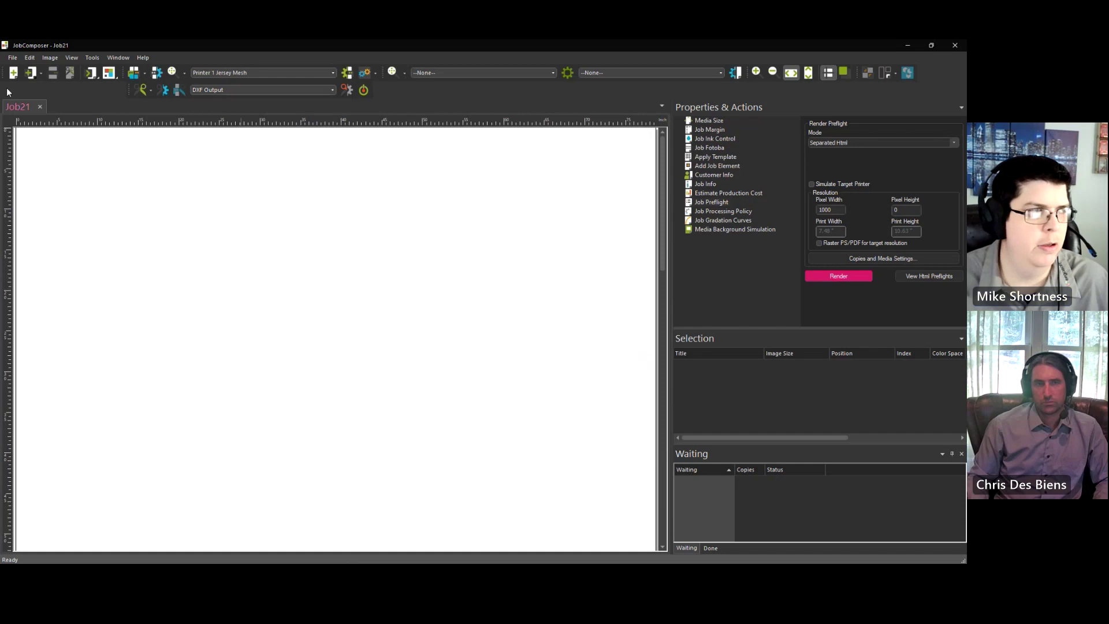
# Import the timam.swb swatchbook from the Demo Data folder into the printer-dependent named color assignments of Printer 1 Jersey Mesh
pyautogui.click(105, 73)
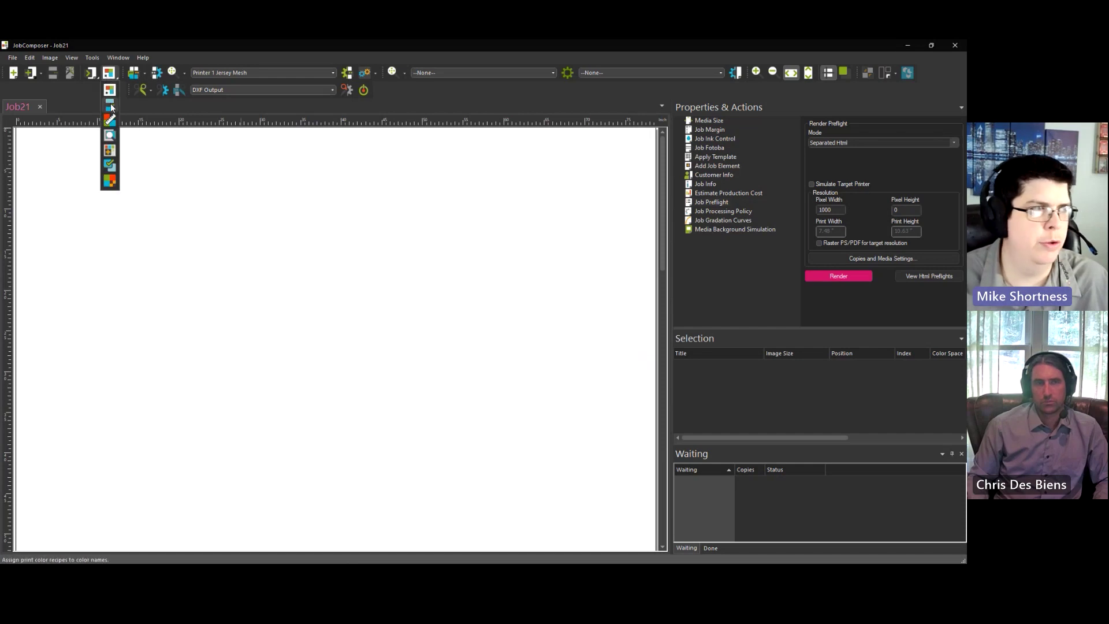
pyautogui.click(110, 103)
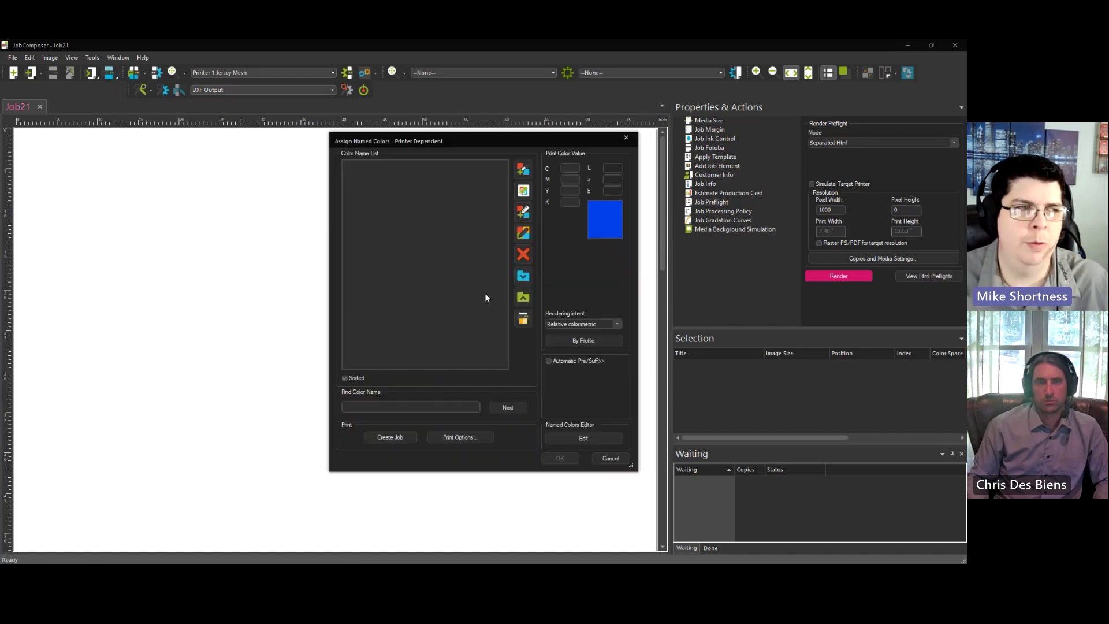
pyautogui.click(524, 278)
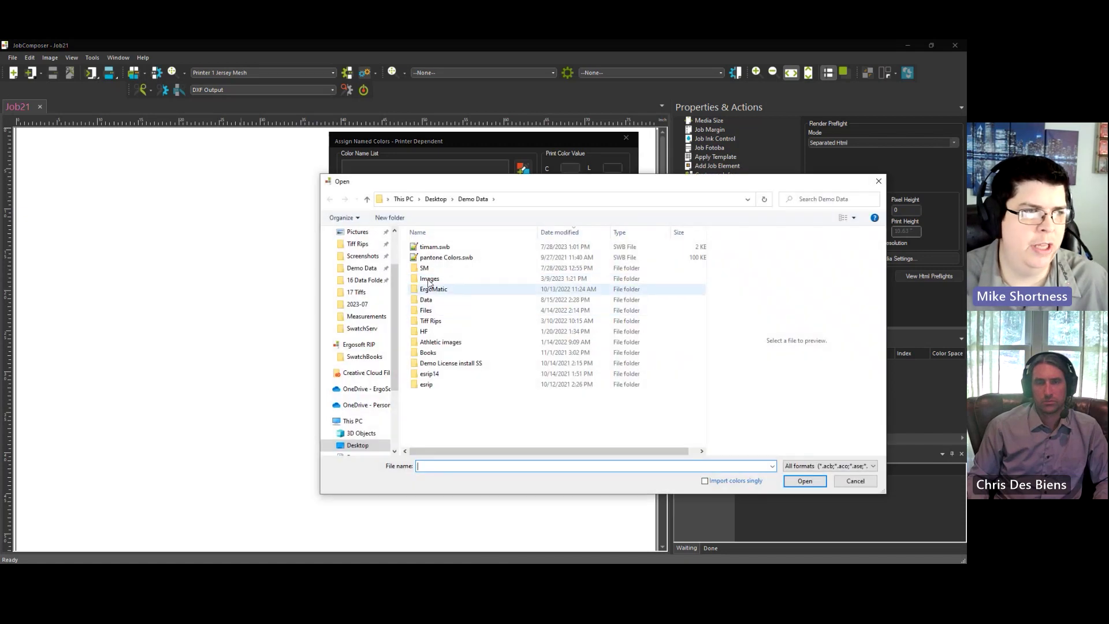
pyautogui.click(435, 248)
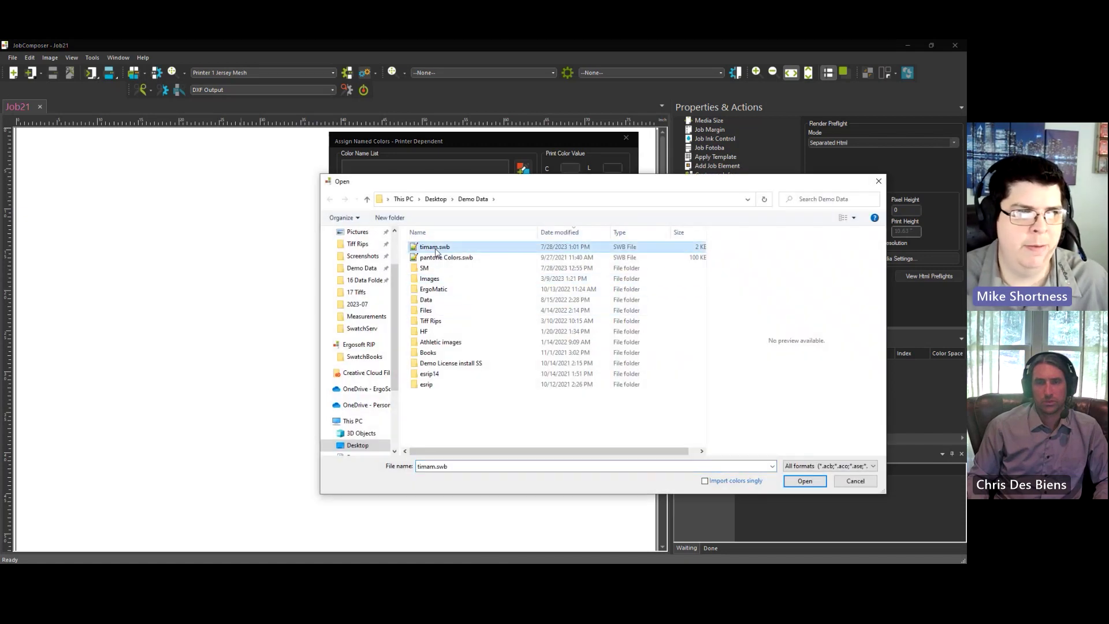
pyautogui.doubleClick(442, 247)
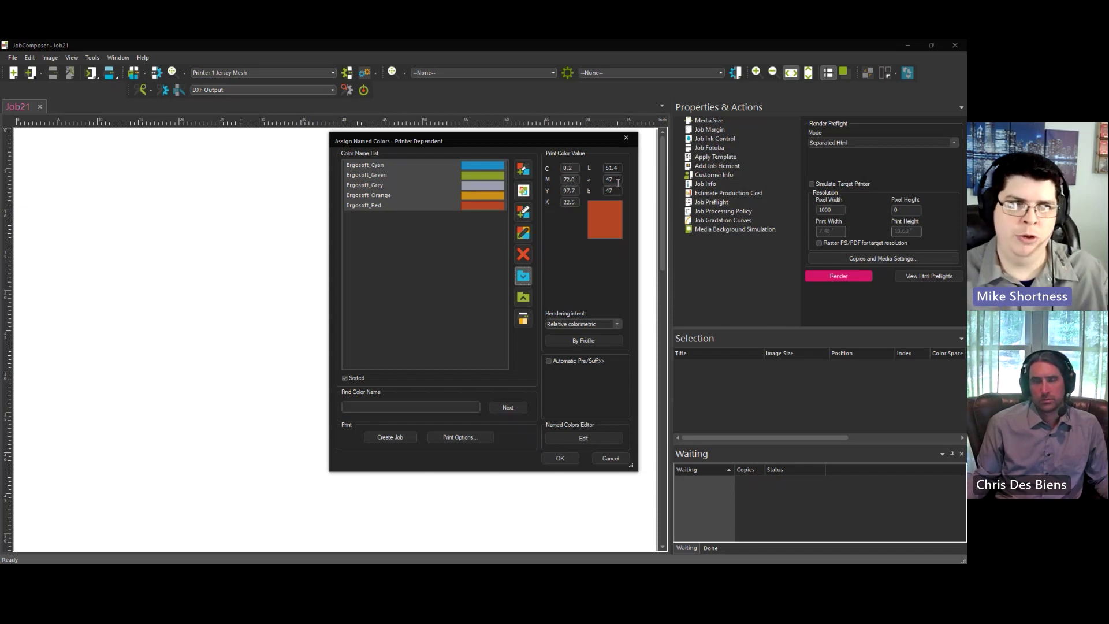
# Inspect the Lab and CMYK print color values of the imported Ergosoft_Red color
pyautogui.click(613, 180)
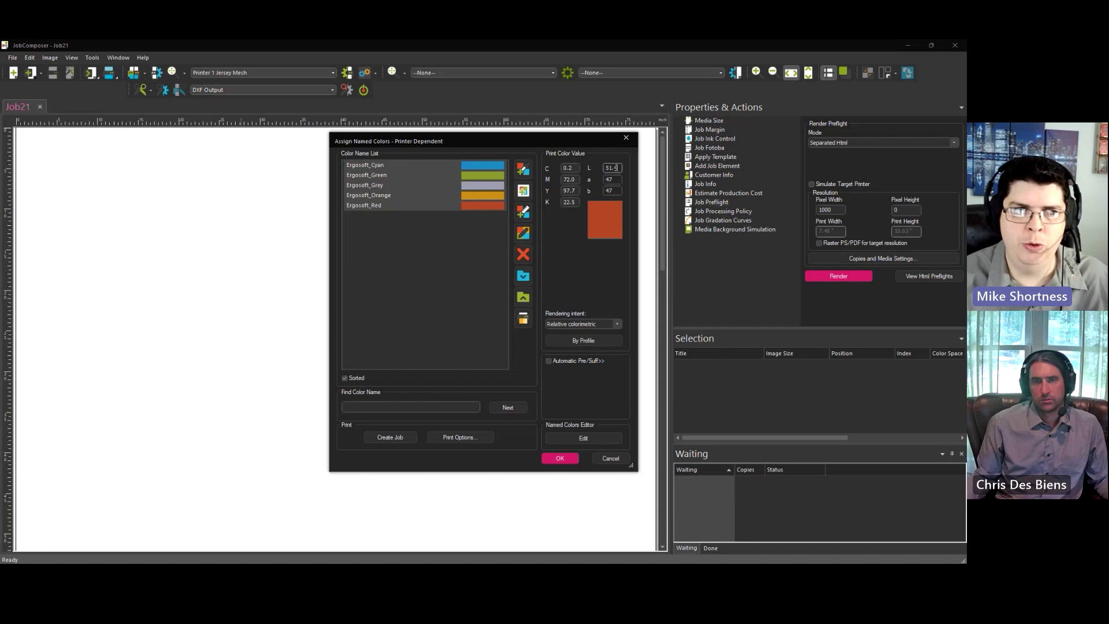
pyautogui.moveTo(617, 181); pyautogui.dragTo(599, 182)
pyautogui.press('Tab')
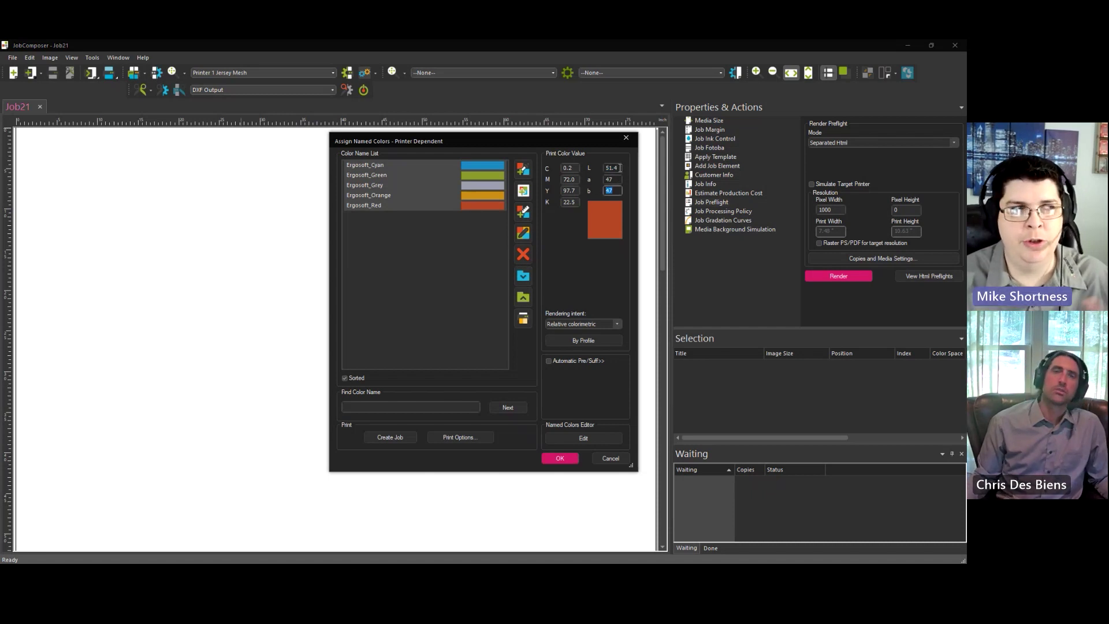
pyautogui.press('Tab')
pyautogui.press('Tab')
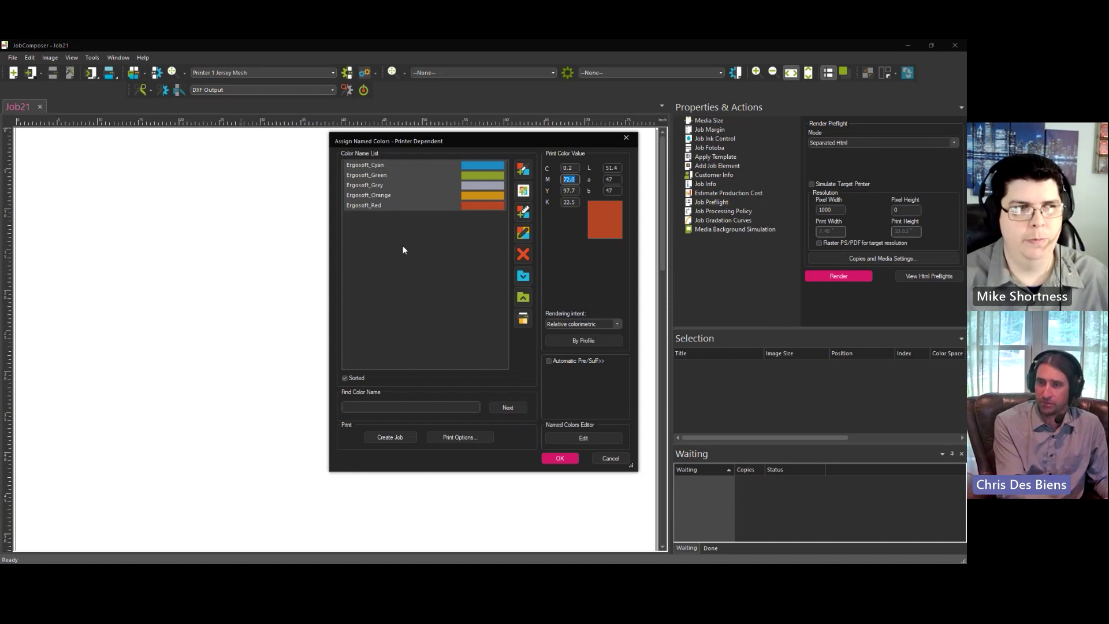
pyautogui.click(446, 244)
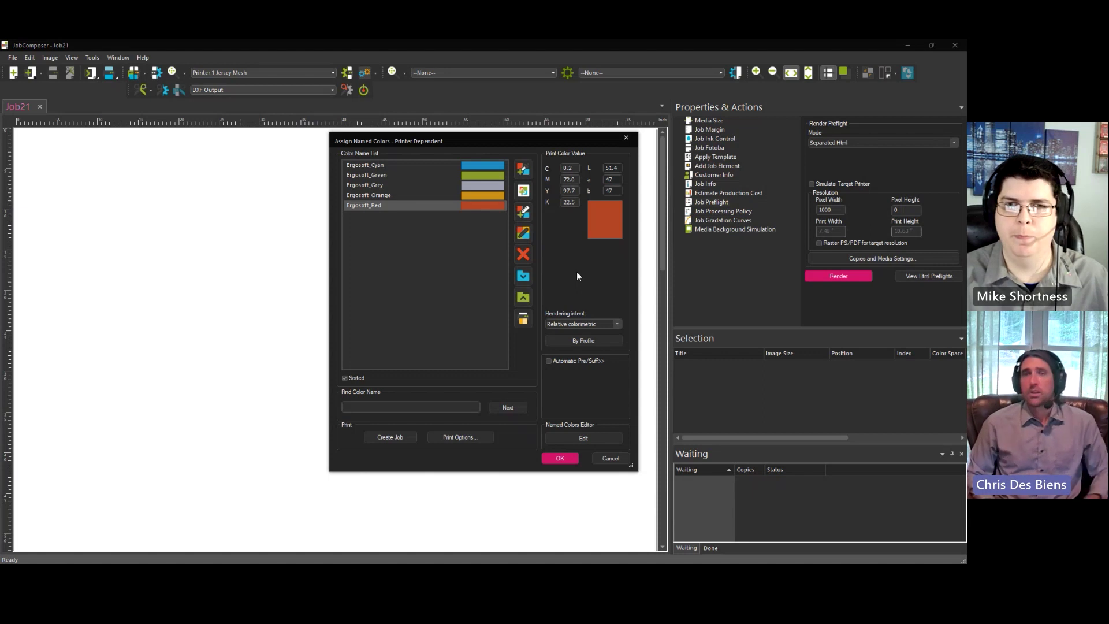